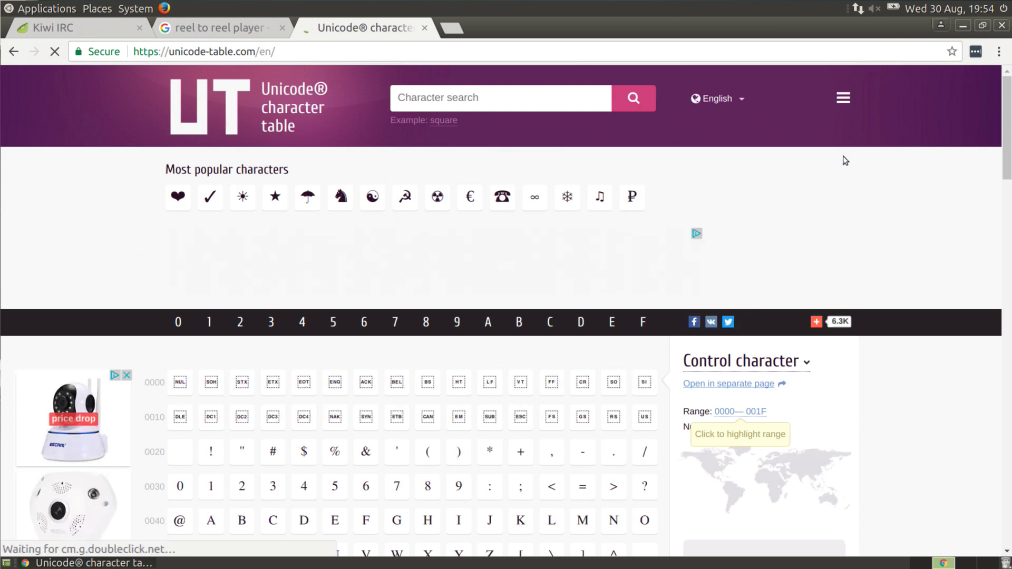
- Browse the Unicode character table from the control characters through Latin, Greek and Cyrillic to the Armenian and Hebrew ranges
{"action": "scroll", "coordinate": [818, 205], "scroll_direction": "down", "scroll_amount": 10}
{"action": "scroll", "coordinate": [818, 205], "scroll_direction": "down", "scroll_amount": 5}
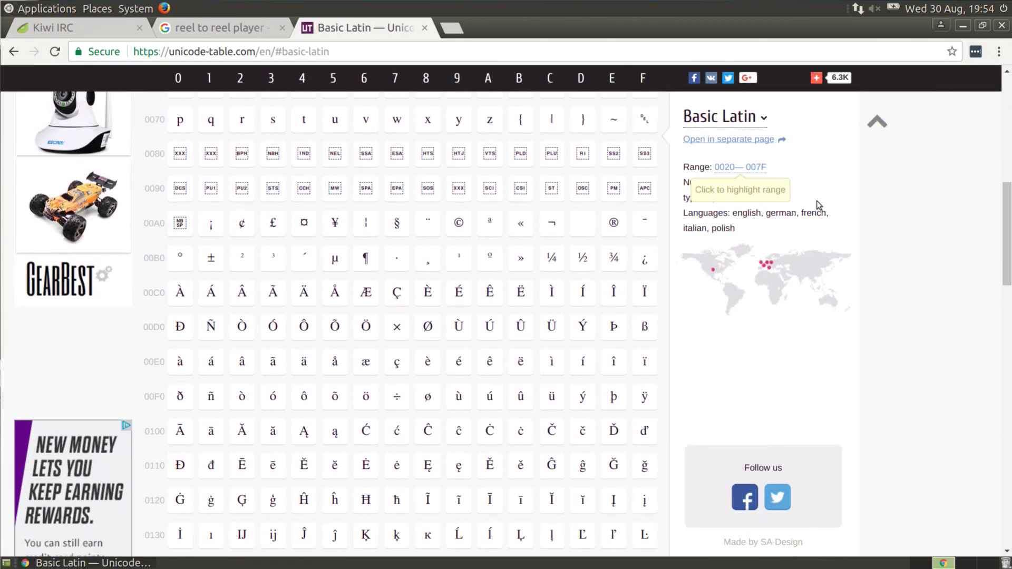
{"action": "scroll", "coordinate": [818, 205], "scroll_direction": "down", "scroll_amount": 4}
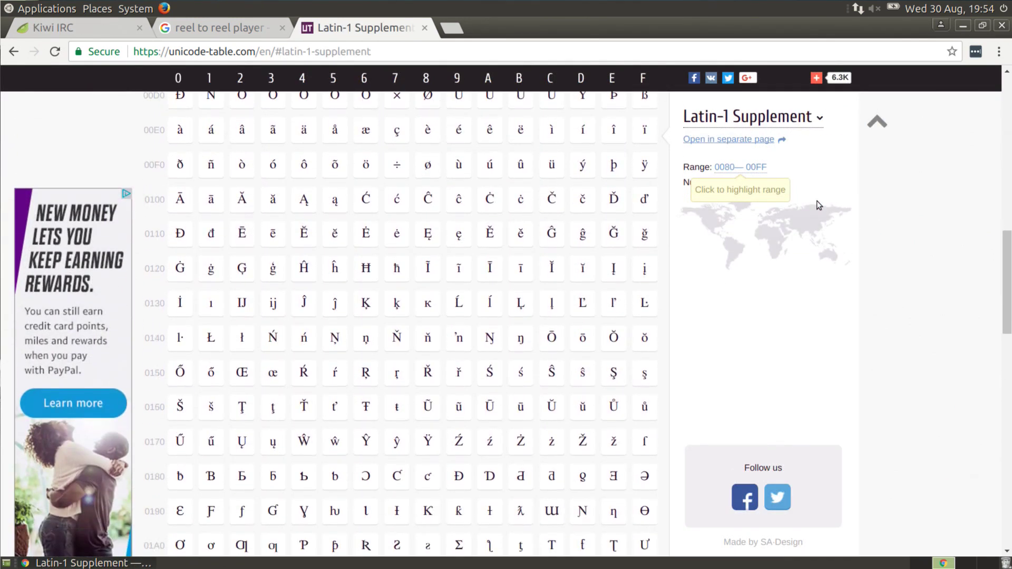
{"action": "scroll", "coordinate": [819, 205], "scroll_direction": "down", "scroll_amount": 4}
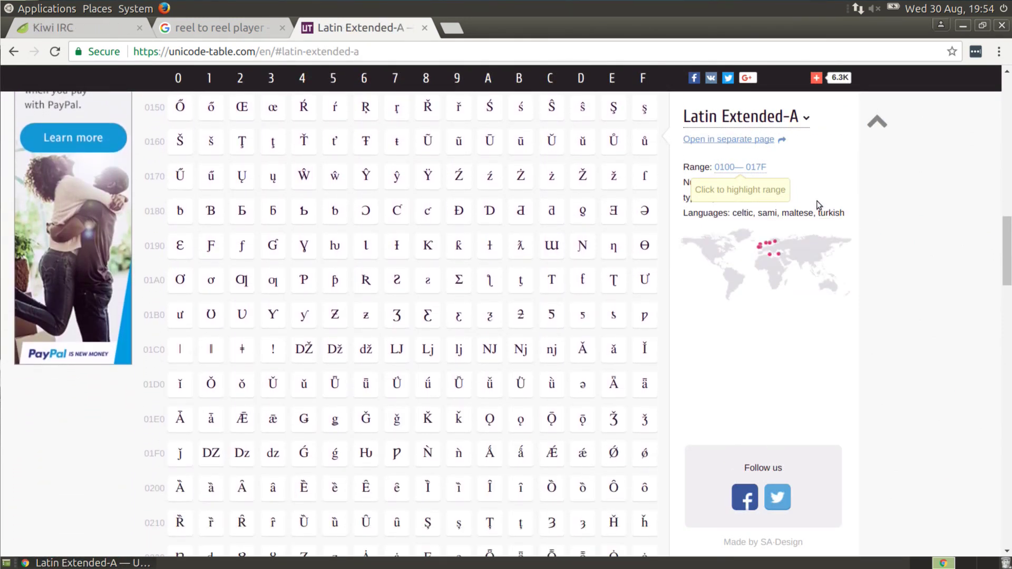
{"action": "scroll", "coordinate": [818, 205], "scroll_direction": "down", "scroll_amount": 4}
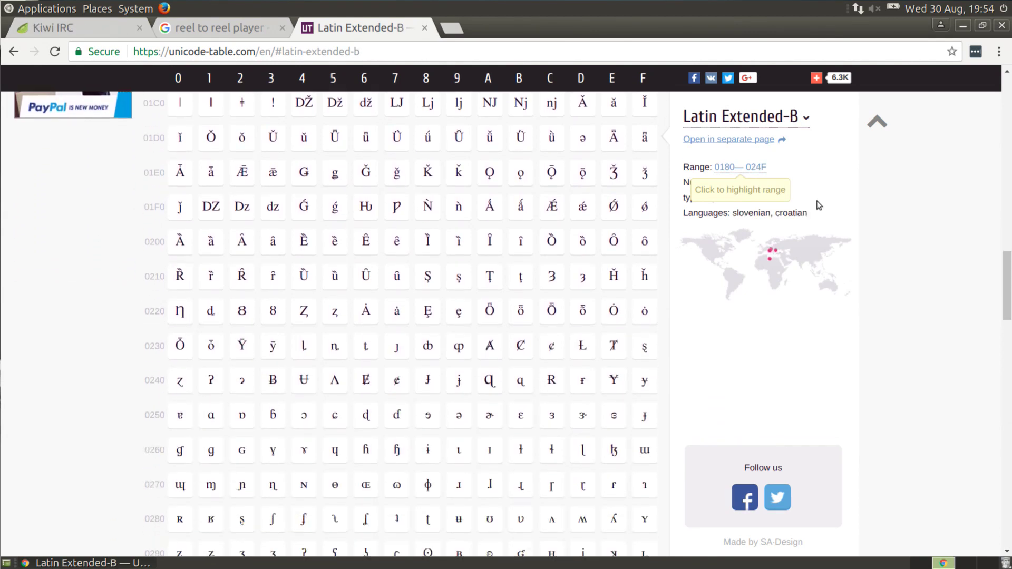
{"action": "scroll", "coordinate": [818, 205], "scroll_direction": "down", "scroll_amount": 5}
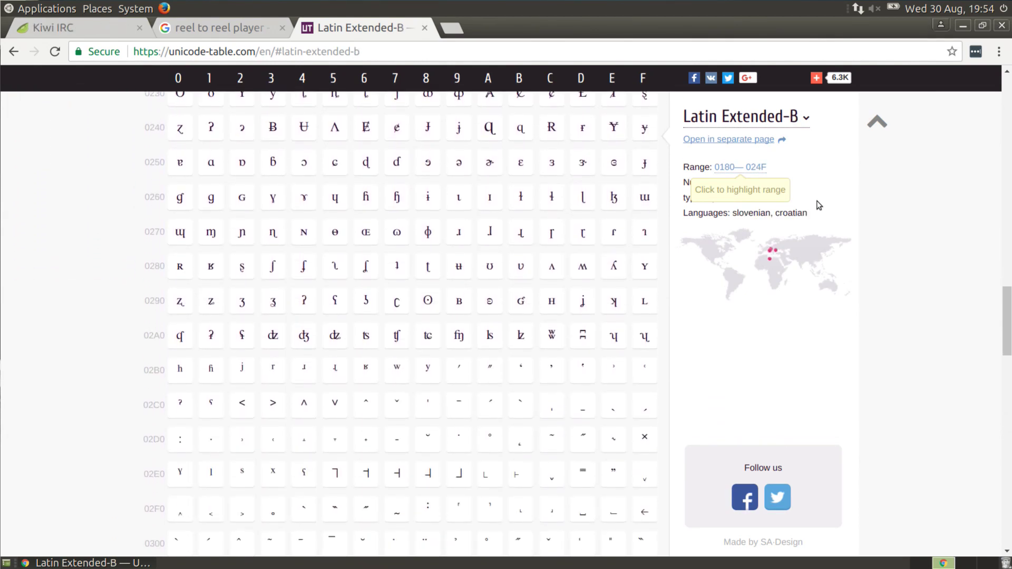
{"action": "scroll", "coordinate": [819, 205], "scroll_direction": "down", "scroll_amount": 2}
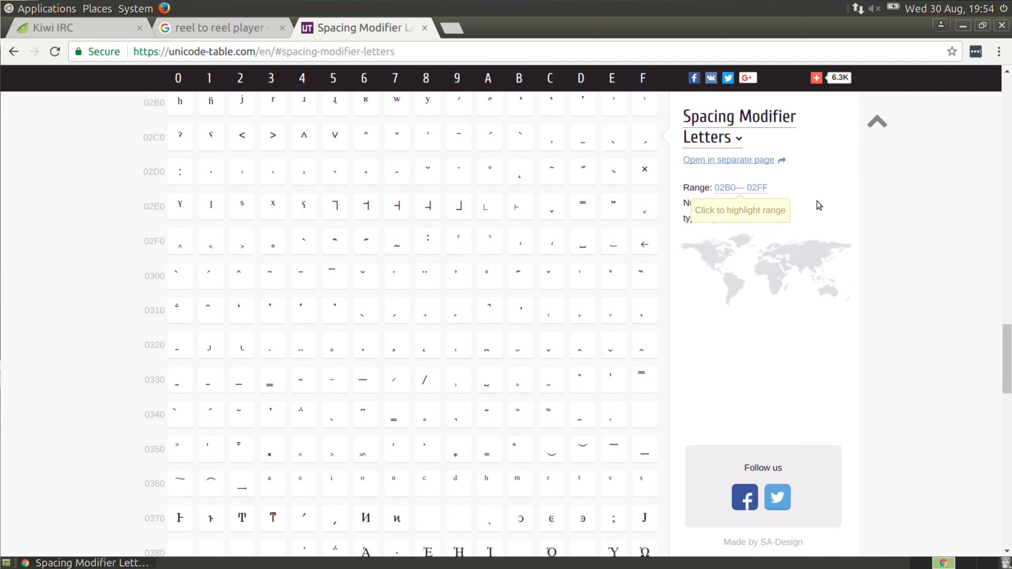
{"action": "scroll", "coordinate": [818, 205], "scroll_direction": "down", "scroll_amount": 1}
{"action": "scroll", "coordinate": [818, 205], "scroll_direction": "down", "scroll_amount": 5}
{"action": "scroll", "coordinate": [818, 205], "scroll_direction": "down", "scroll_amount": 5}
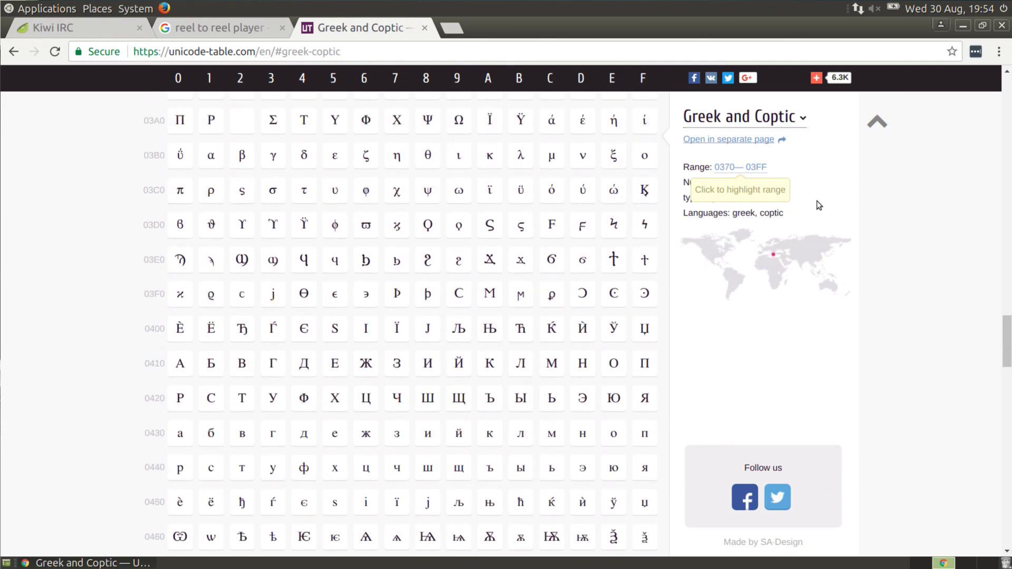
{"action": "scroll", "coordinate": [819, 205], "scroll_direction": "up", "scroll_amount": 3}
{"action": "scroll", "coordinate": [819, 205], "scroll_direction": "down", "scroll_amount": 8}
{"action": "scroll", "coordinate": [818, 205], "scroll_direction": "down", "scroll_amount": 6}
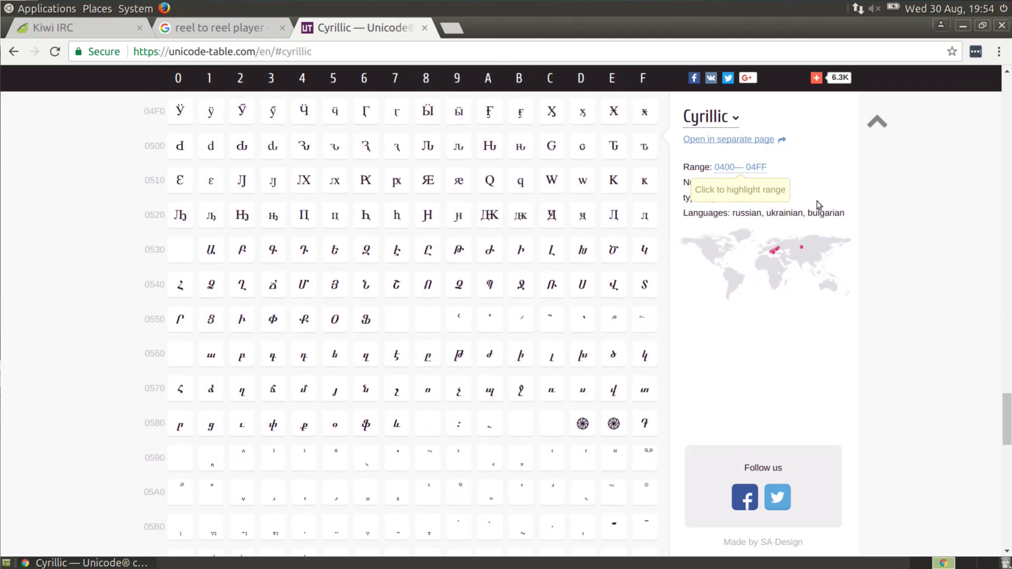
{"action": "scroll", "coordinate": [818, 205], "scroll_direction": "down", "scroll_amount": 4}
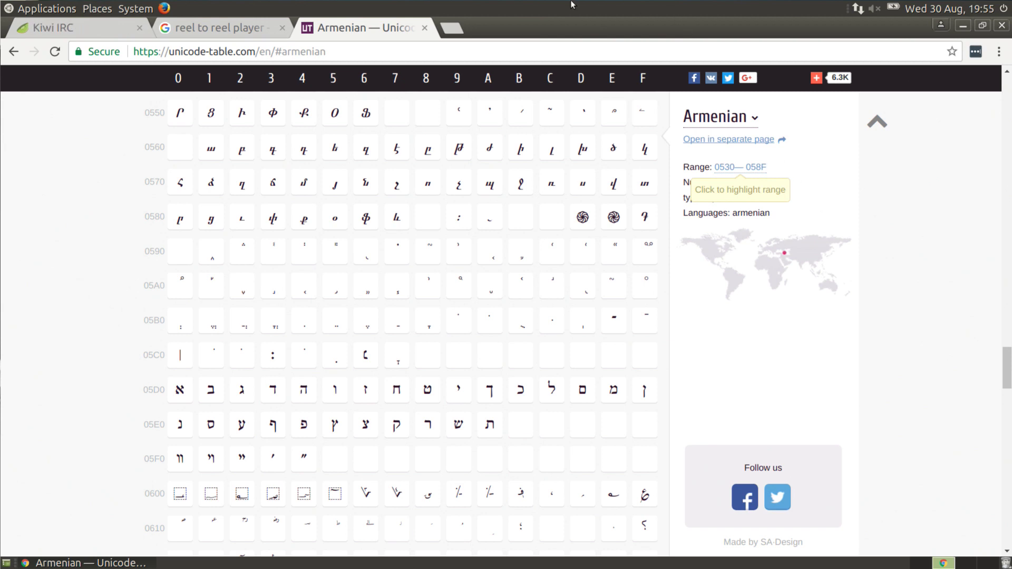
{"action": "left_click", "coordinate": [353, 51]}
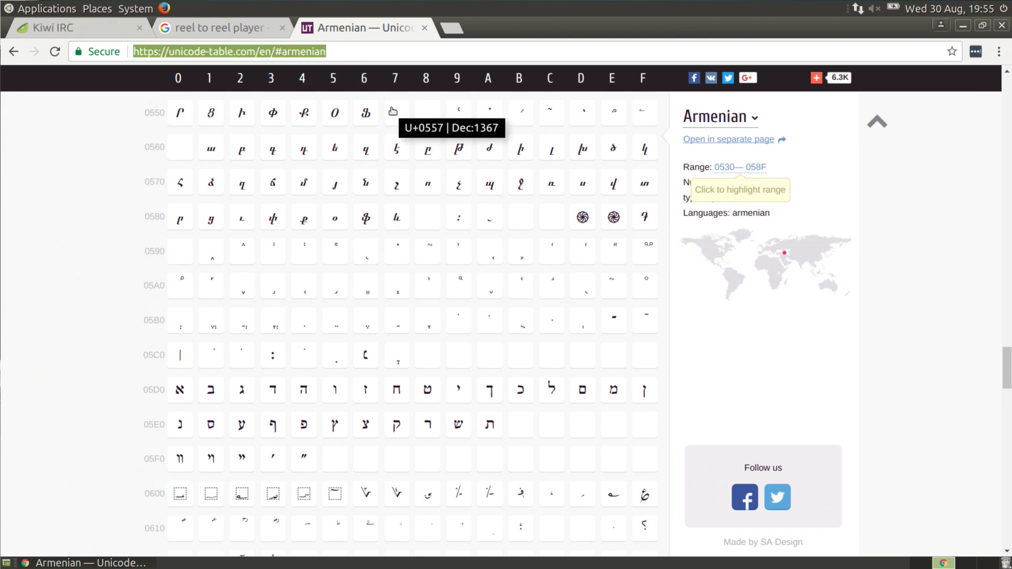
{"action": "type", "text": "u"}
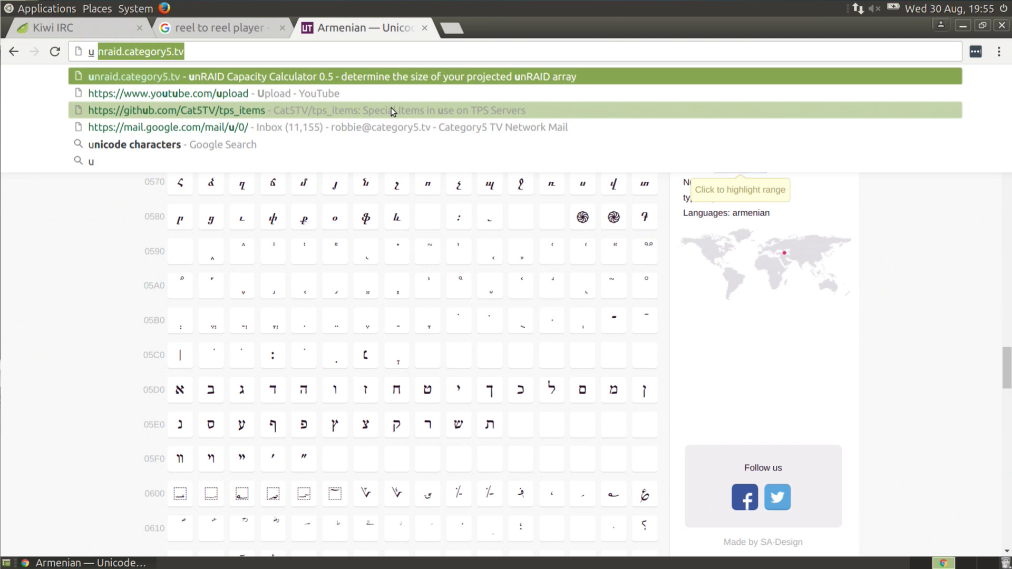
{"action": "key", "text": "BackSpace"}
{"action": "key", "text": "BackSpace"}
{"action": "type", "text": "u"}
{"action": "key", "text": "BackSpace"}
{"action": "key", "text": "BackSpace"}
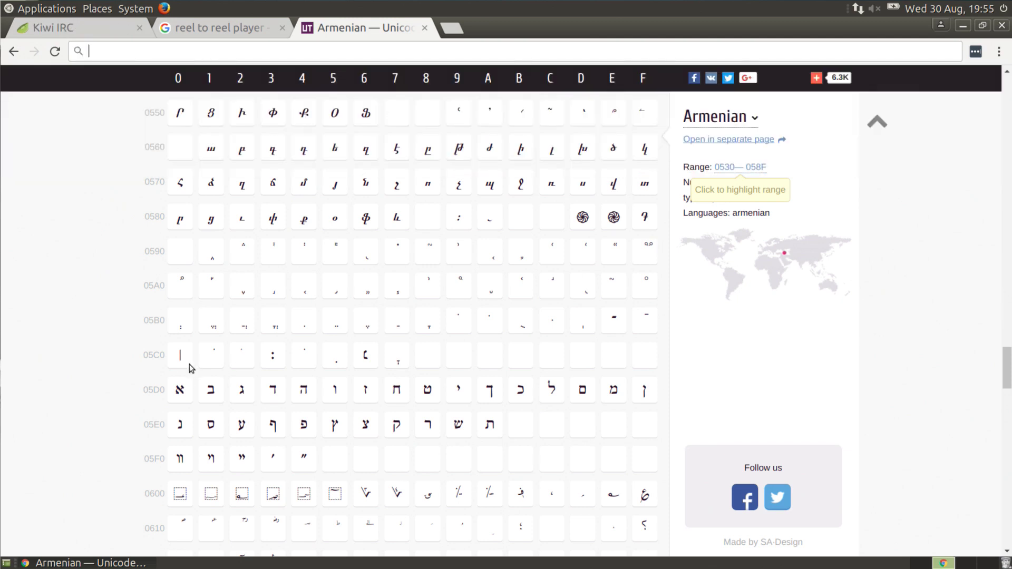
- Open the Pluma text editor and enter an em dash by its Unicode code 2014, followed by a space and a euro sign
{"action": "left_click", "coordinate": [38, 9]}
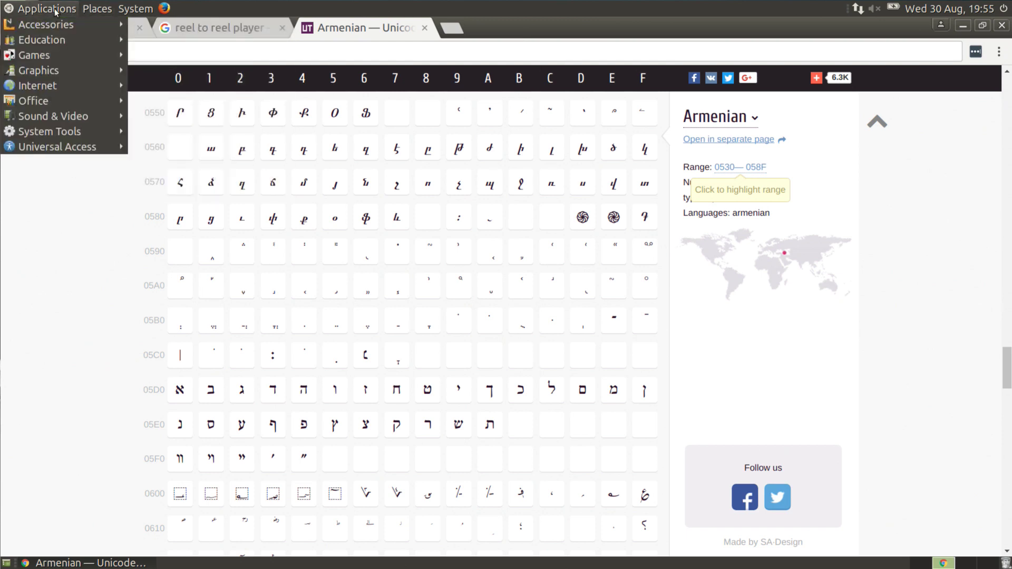
{"action": "mouse_move", "coordinate": [56, 23]}
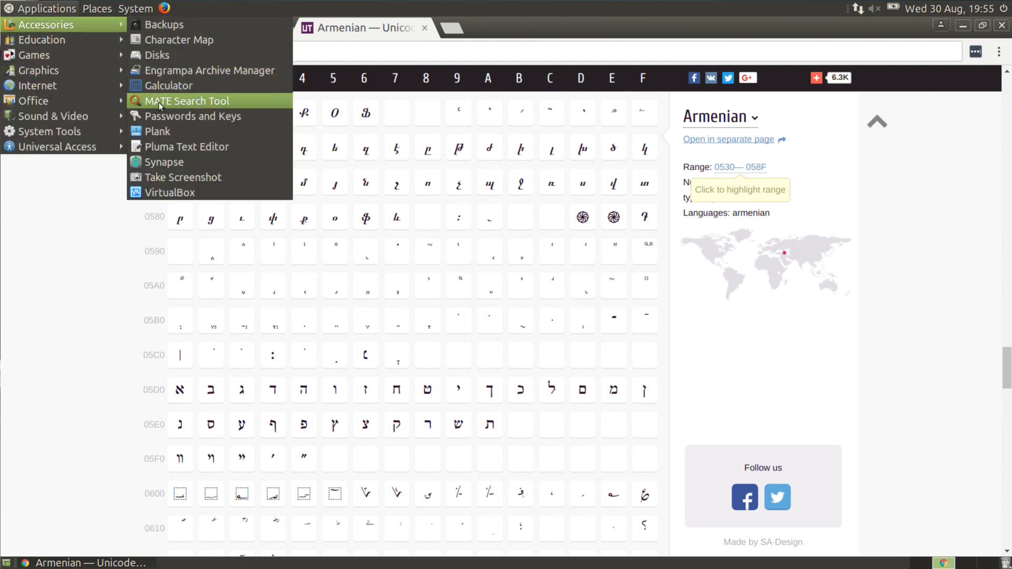
{"action": "left_click", "coordinate": [188, 147]}
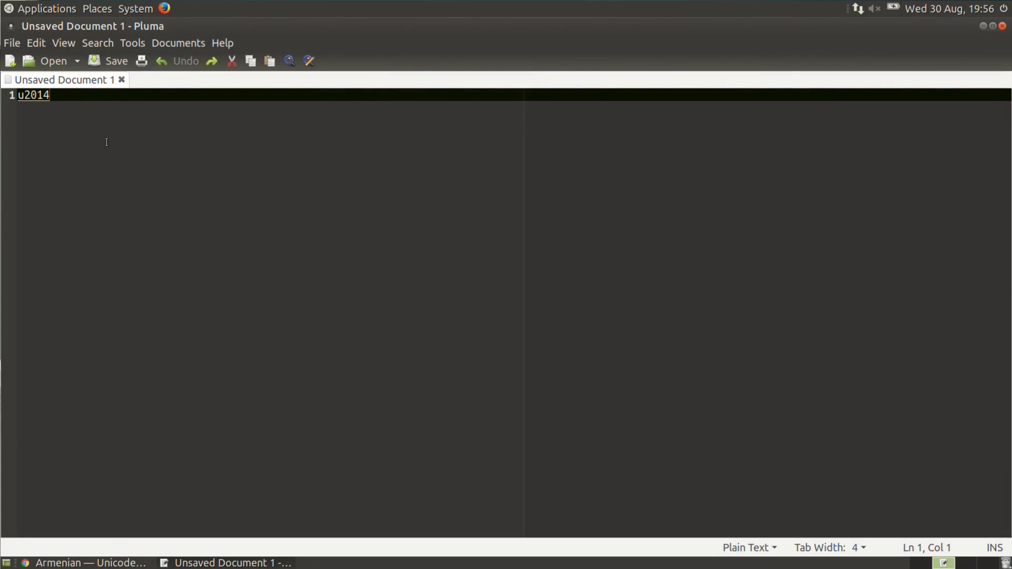
{"action": "key", "text": "space"}
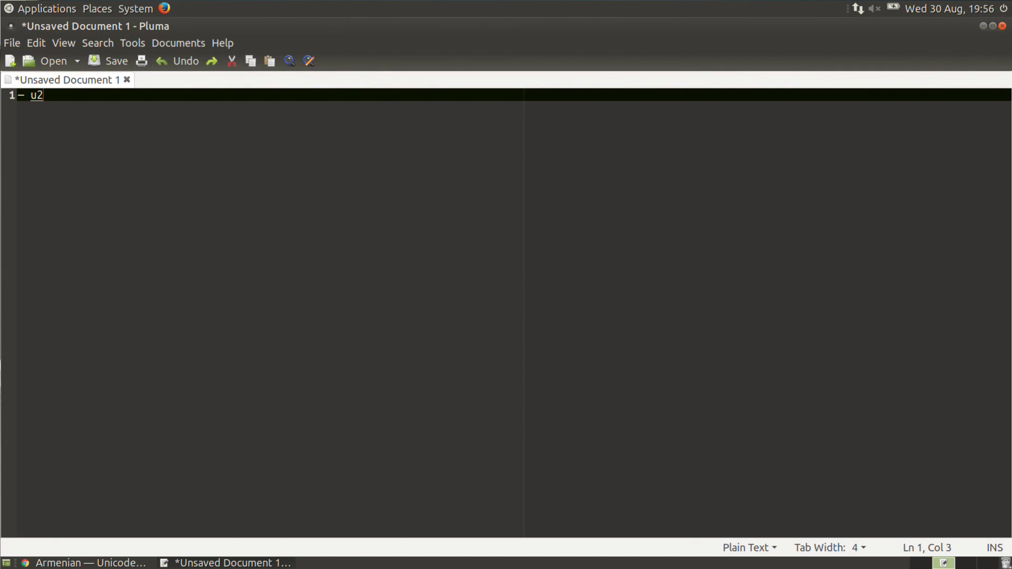
{"action": "key", "text": "space"}
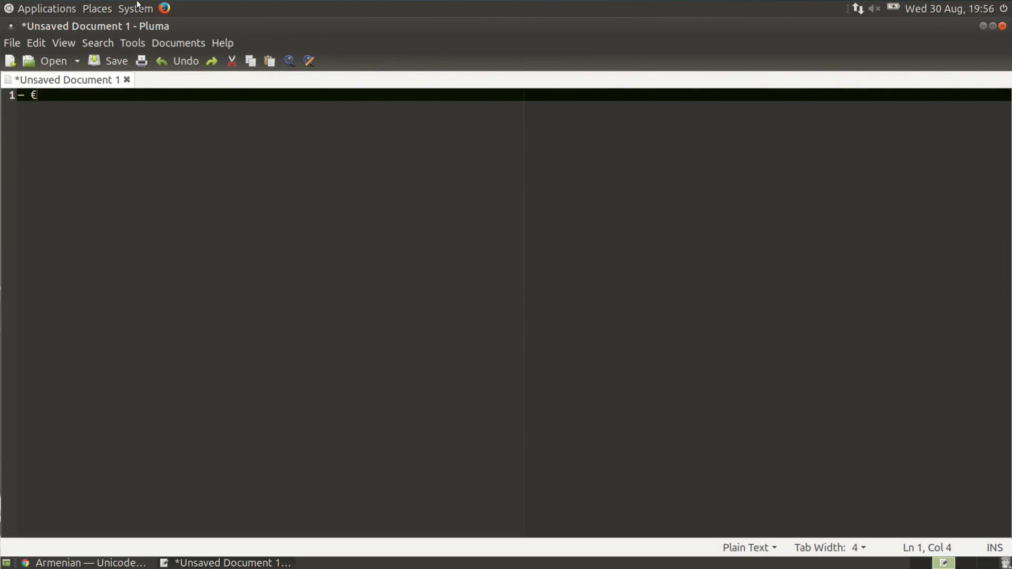
- Switch to Firefox, load fontawesome.io and dismiss the Font Awesome 5 pre-order pop-up
{"action": "left_click", "coordinate": [164, 8]}
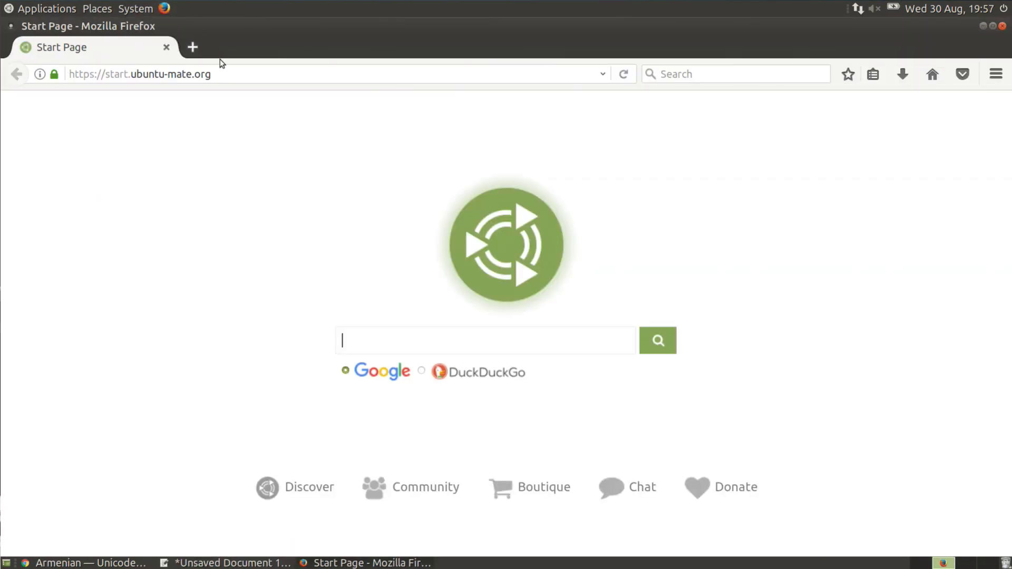
{"action": "left_click", "coordinate": [223, 74]}
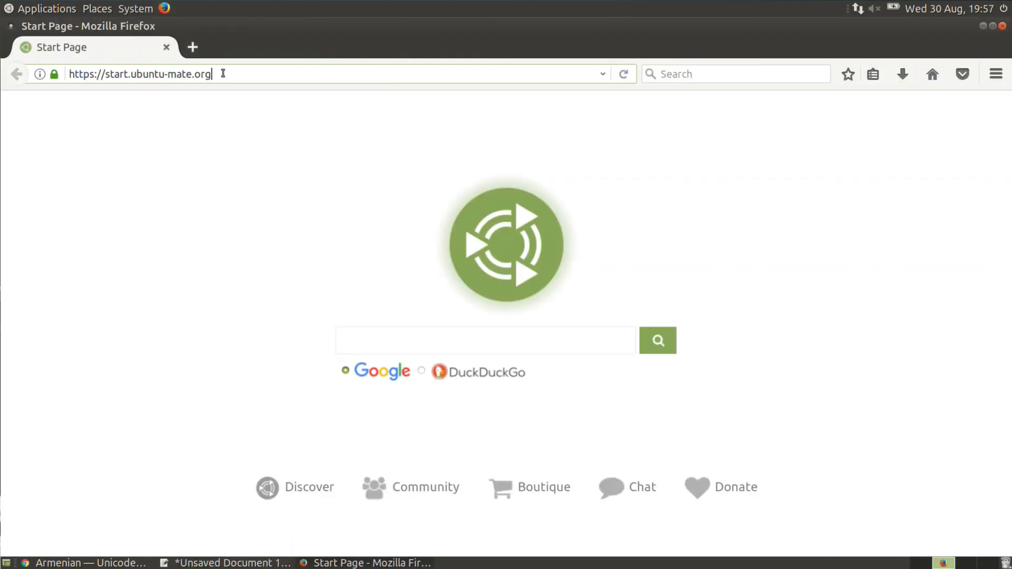
{"action": "key", "text": "ctrl+a"}
{"action": "type", "text": "fontaw"}
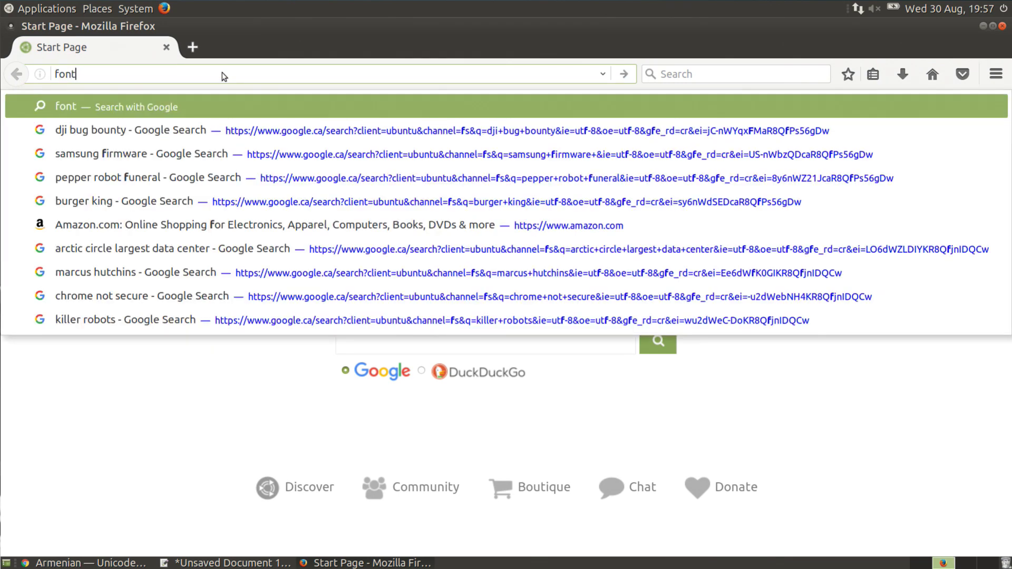
{"action": "type", "text": "esome.io"}
{"action": "key", "text": "Return"}
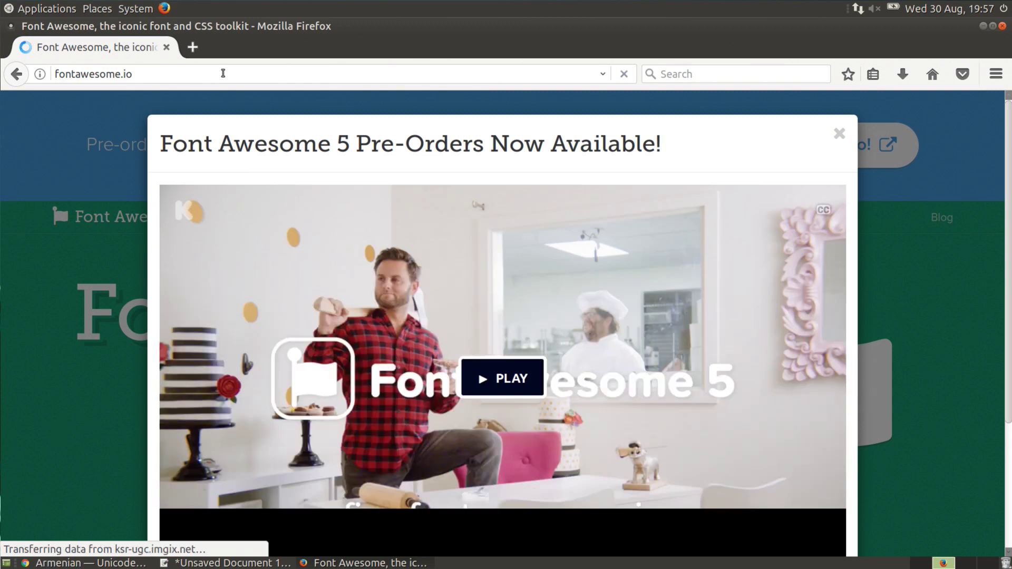
{"action": "left_click", "coordinate": [48, 139]}
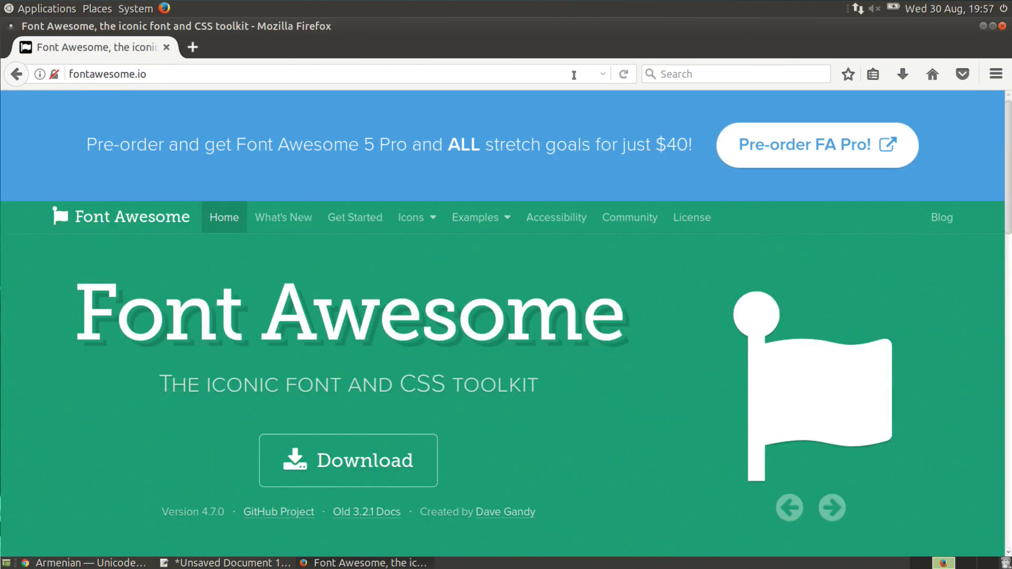
- Open the full Font Awesome icon list and look through the new icons in 4.7
{"action": "scroll", "coordinate": [627, 168], "scroll_direction": "down", "scroll_amount": 3}
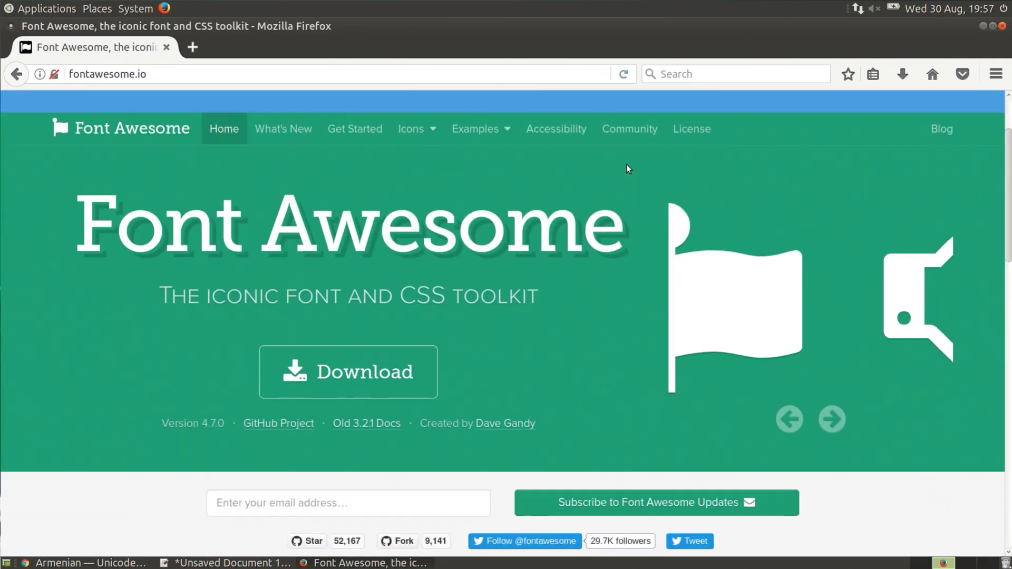
{"action": "left_click", "coordinate": [422, 129]}
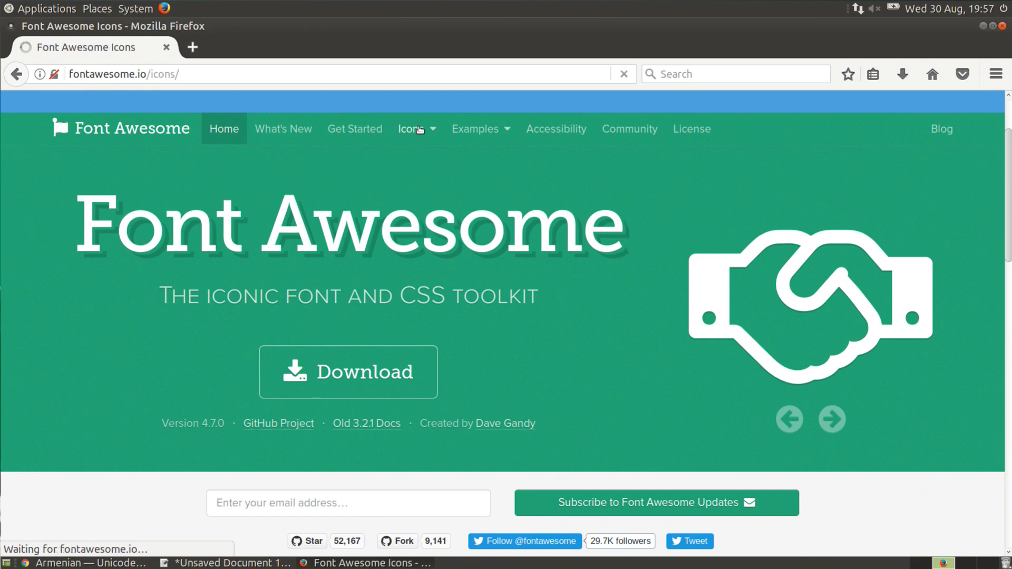
{"action": "scroll", "coordinate": [419, 127], "scroll_direction": "down", "scroll_amount": 8}
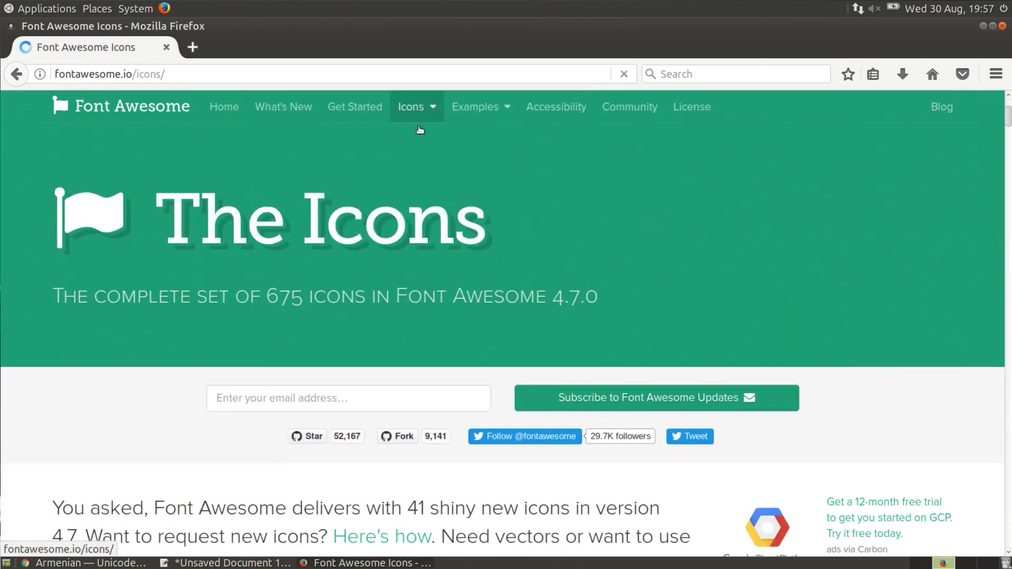
{"action": "scroll", "coordinate": [419, 127], "scroll_direction": "down", "scroll_amount": 5}
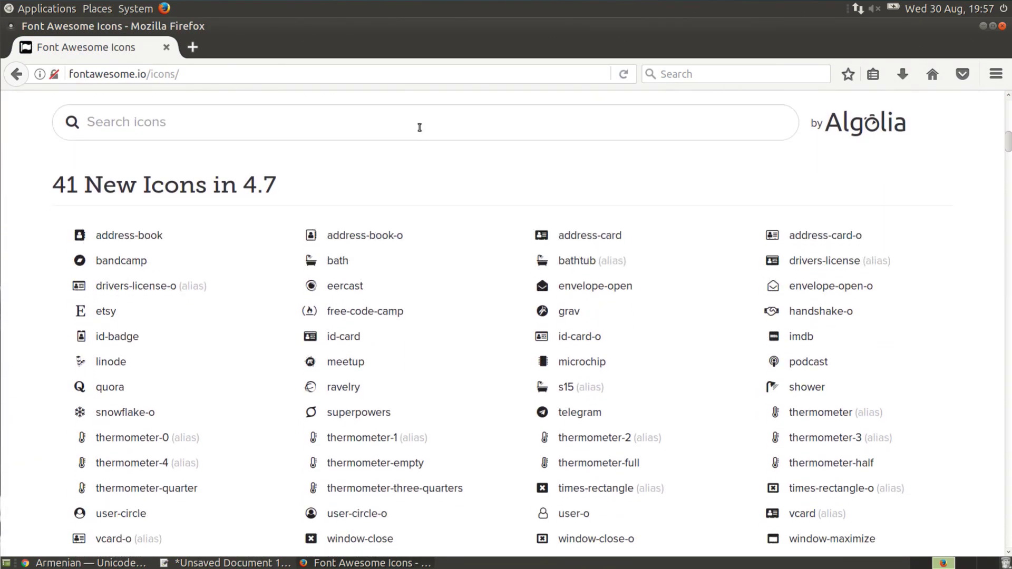
{"action": "scroll", "coordinate": [419, 131], "scroll_direction": "down", "scroll_amount": 3}
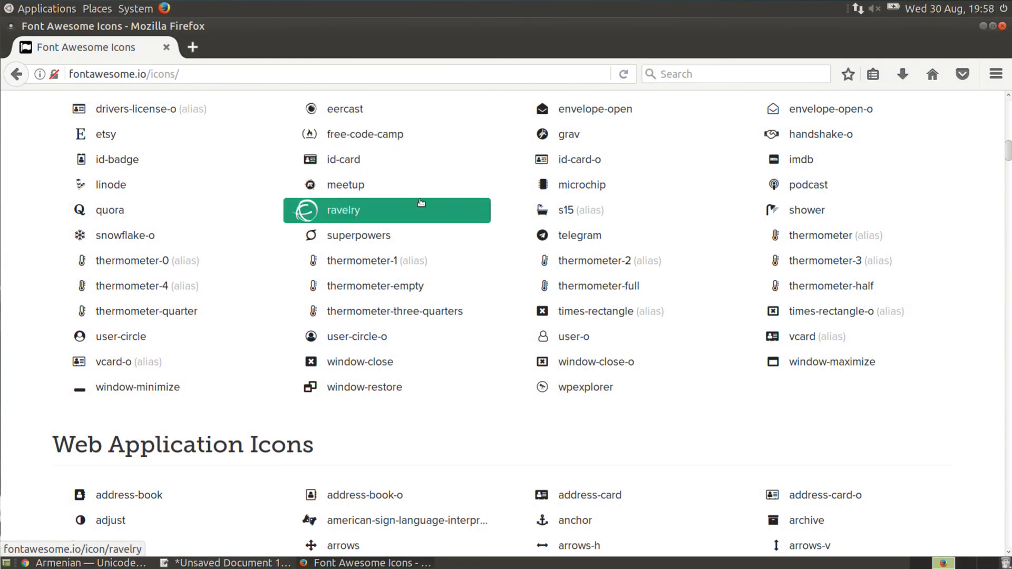
- Open the envelope-open icon's page and examine its Unicode value and its usage code
{"action": "left_click", "coordinate": [546, 116]}
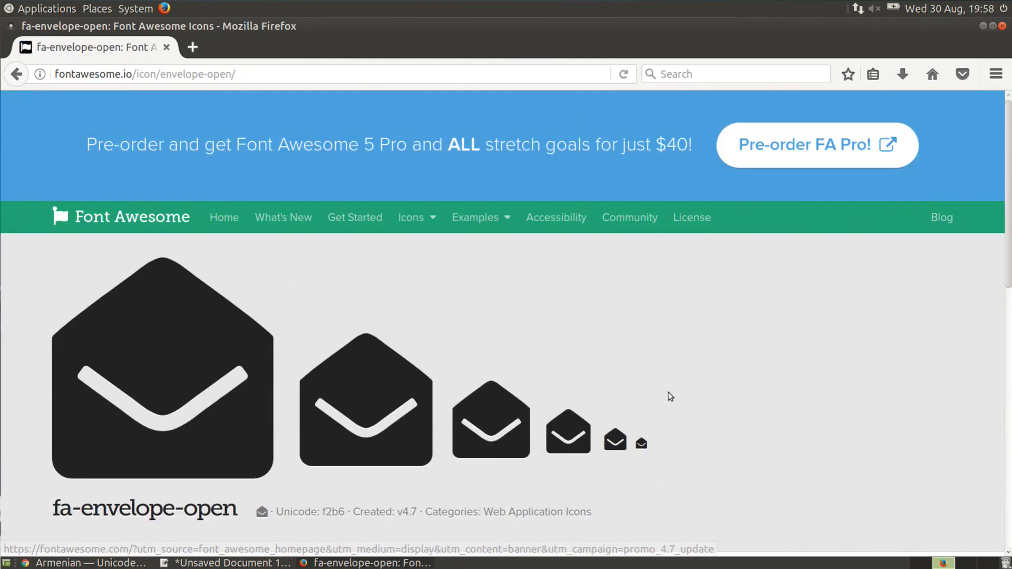
{"action": "scroll", "coordinate": [668, 395], "scroll_direction": "down", "scroll_amount": 5}
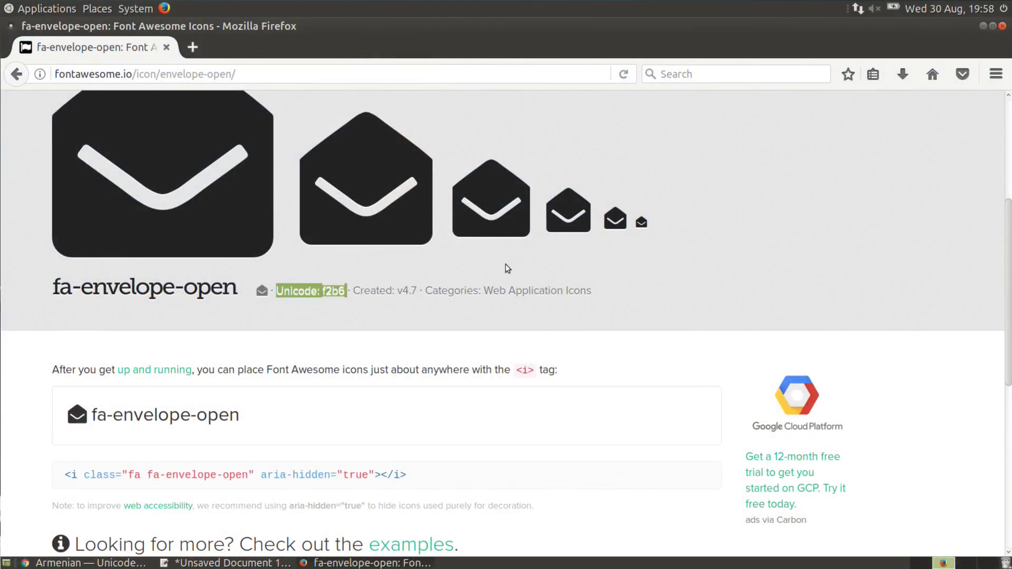
{"action": "scroll", "coordinate": [507, 268], "scroll_direction": "up", "scroll_amount": 5}
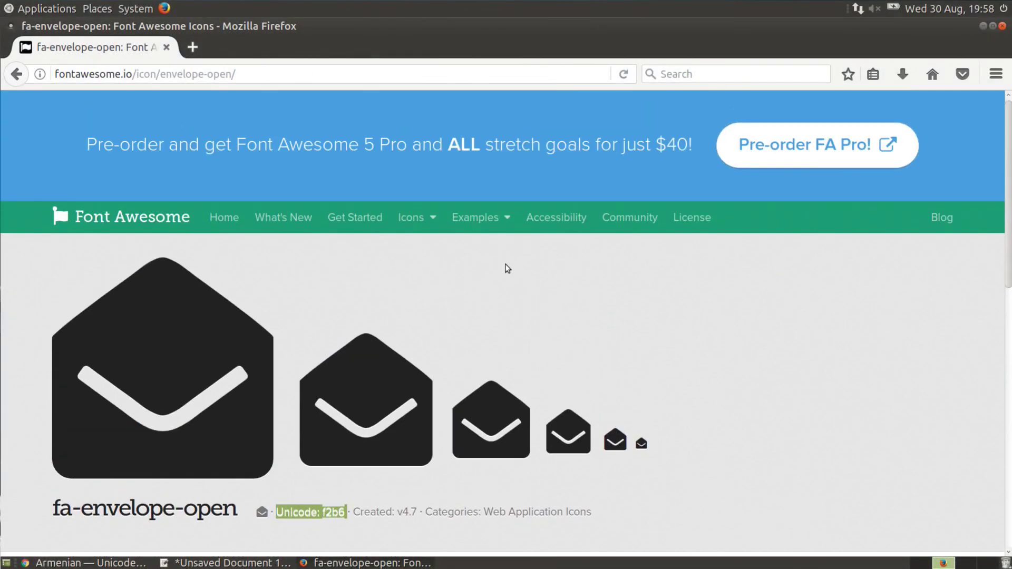
- Download Font Awesome 4 from the site's home page and open font-awesome-4.7.0.zip with Engrampa Archive Manager
{"action": "left_click", "coordinate": [411, 218]}
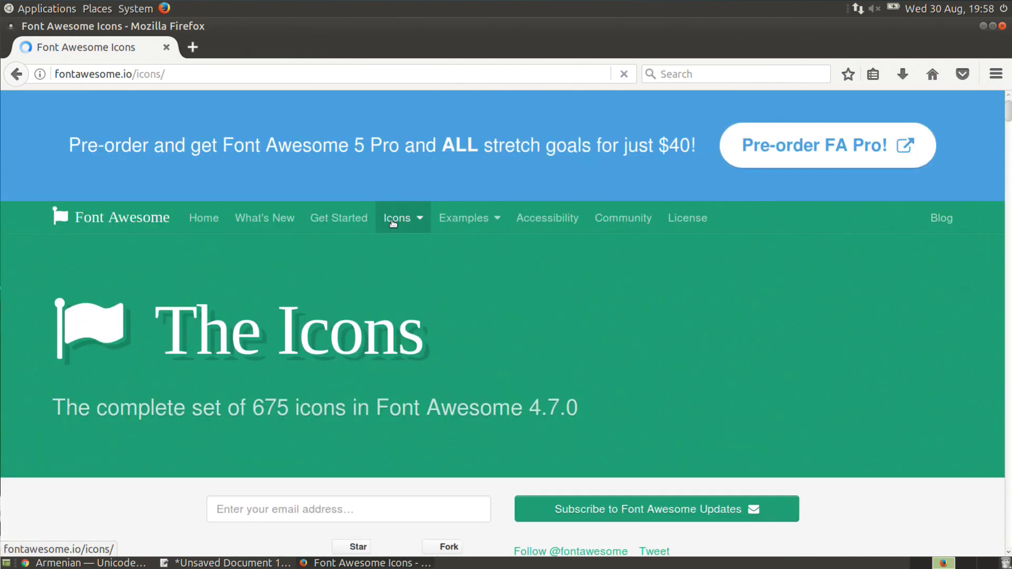
{"action": "left_click", "coordinate": [145, 215]}
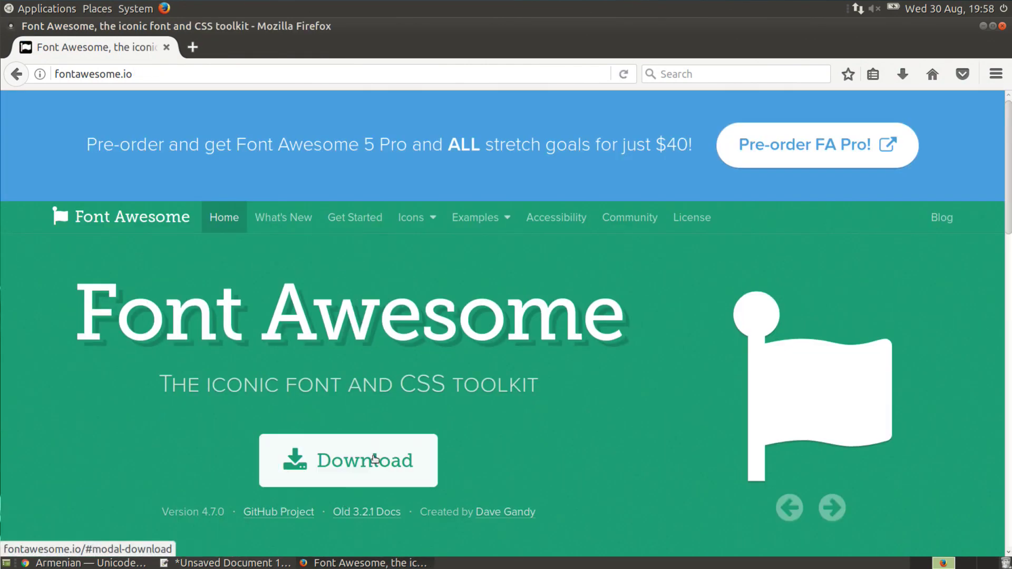
{"action": "left_click", "coordinate": [376, 460]}
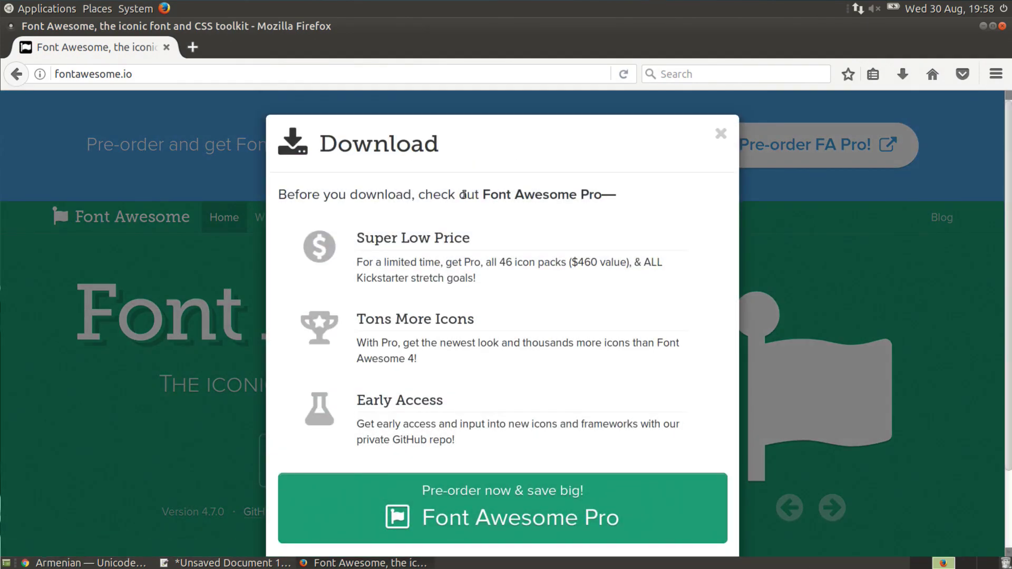
{"action": "scroll", "coordinate": [659, 226], "scroll_direction": "down", "scroll_amount": 3}
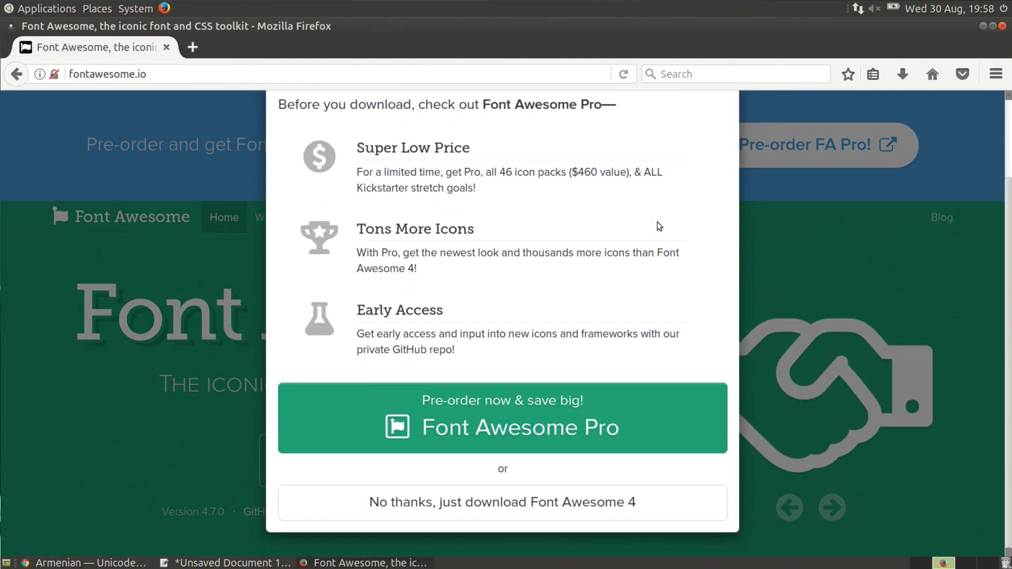
{"action": "left_click", "coordinate": [525, 507]}
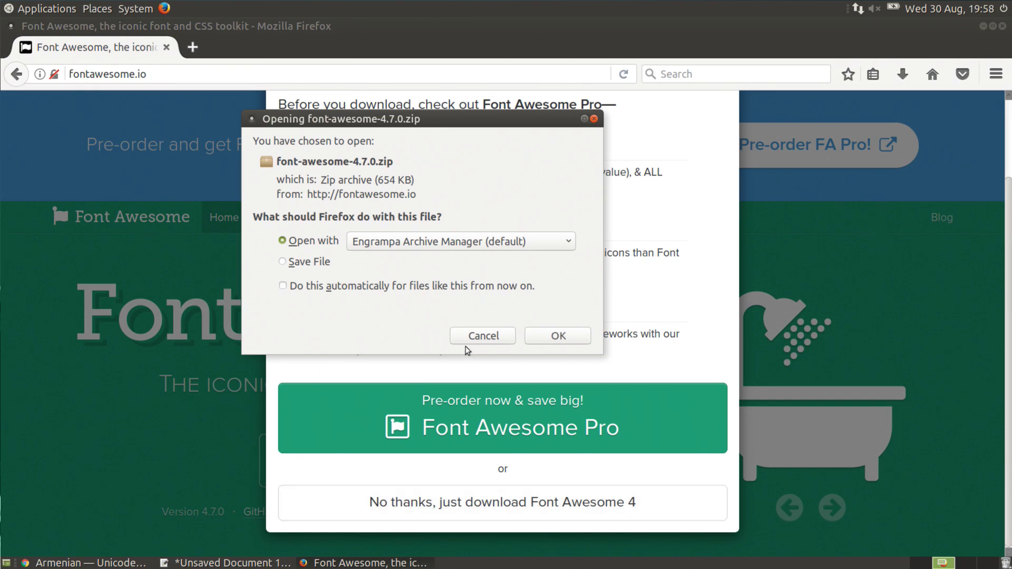
{"action": "left_click", "coordinate": [557, 335]}
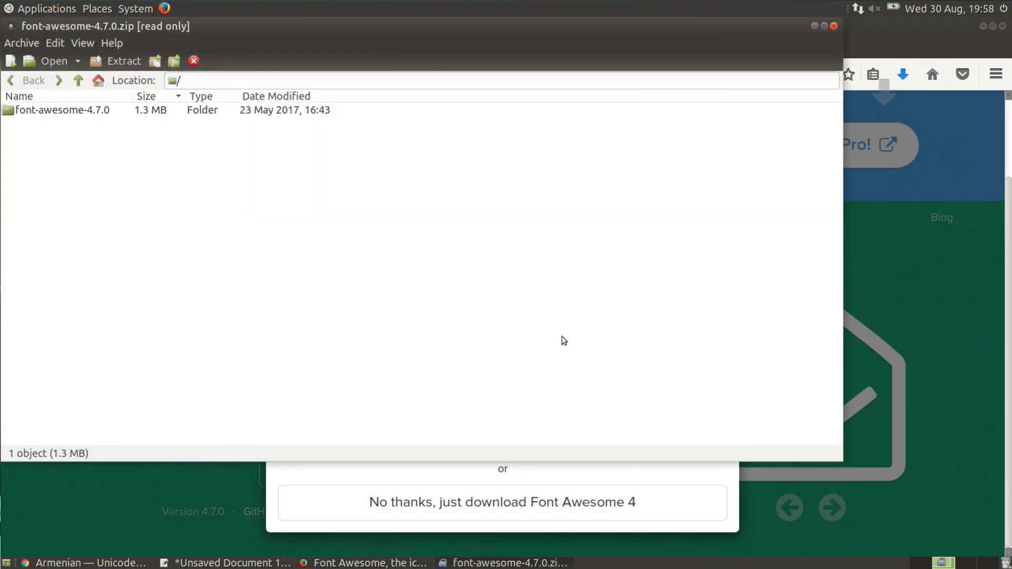
- Browse to the archive's font-awesome-4.7.0/fonts folder, widen the name column and find the .ttf and .otf font files
{"action": "double_click", "coordinate": [84, 112]}
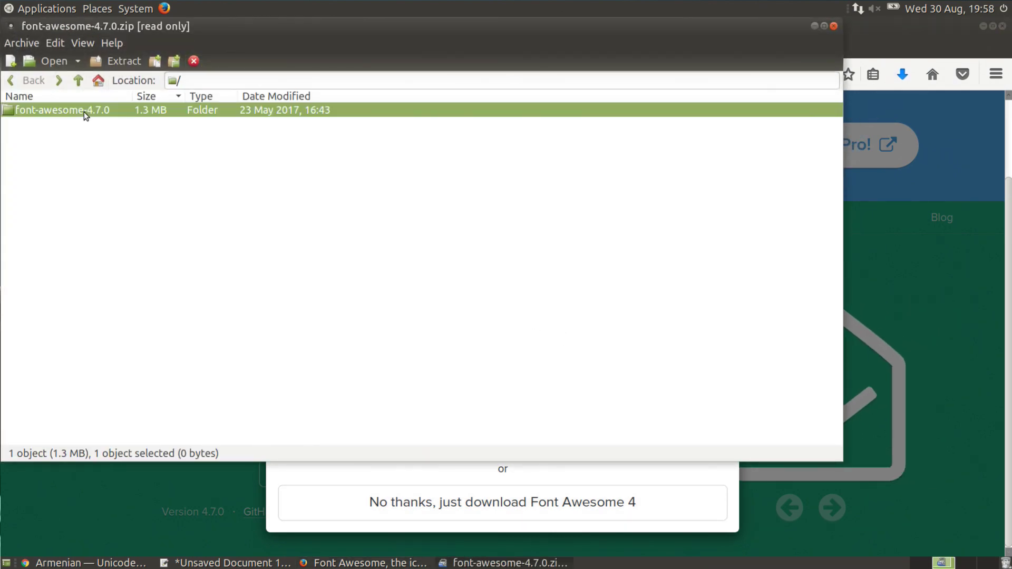
{"action": "double_click", "coordinate": [61, 123]}
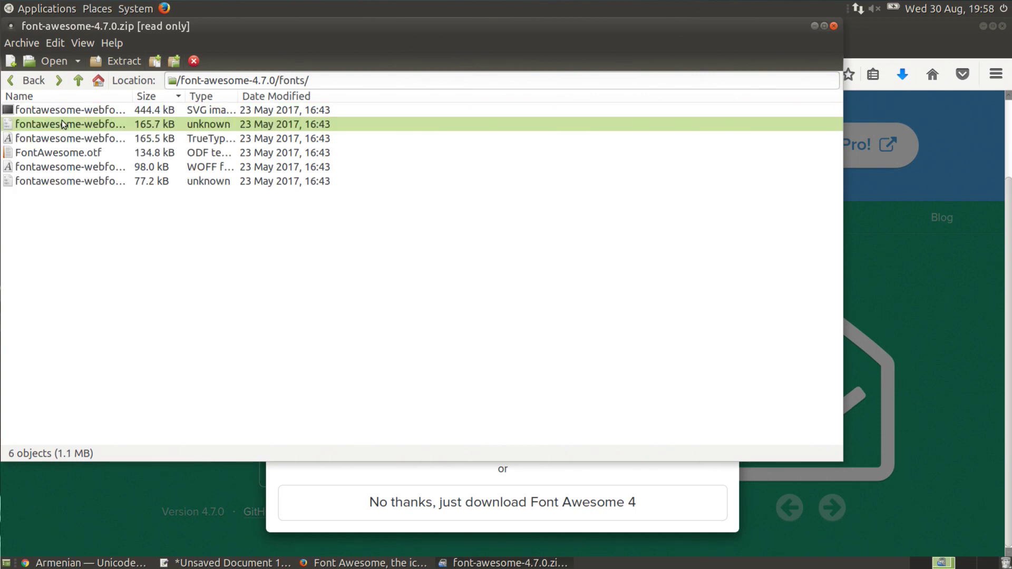
{"action": "left_click_drag", "start_coordinate": [132, 96], "coordinate": [204, 102]}
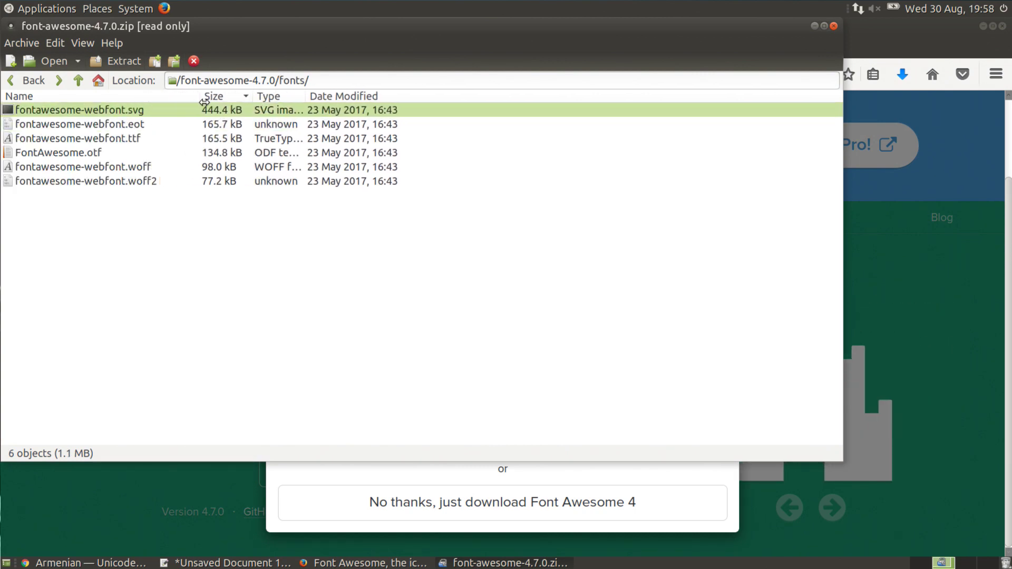
{"action": "left_click", "coordinate": [93, 141]}
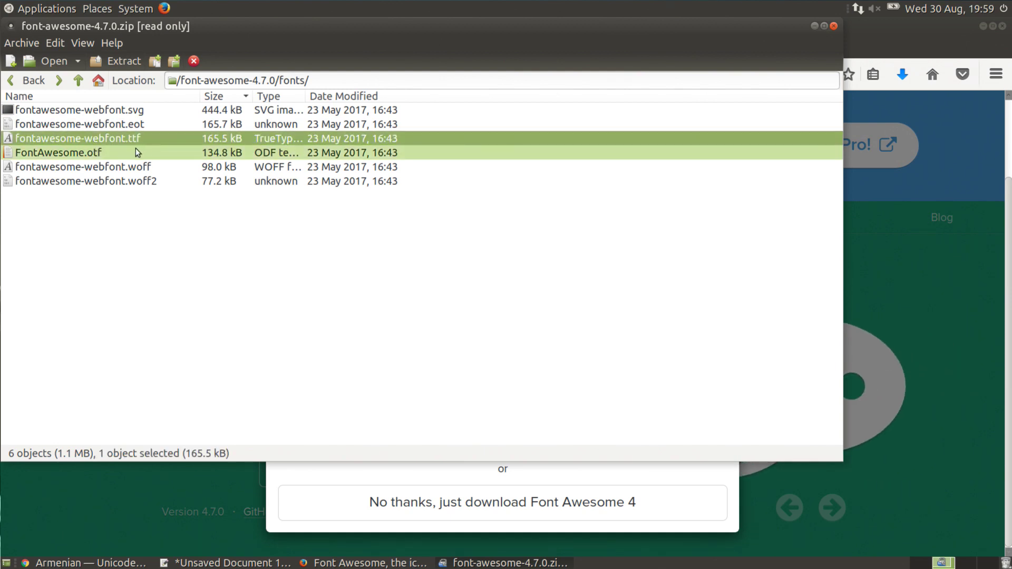
{"action": "left_click", "coordinate": [94, 151]}
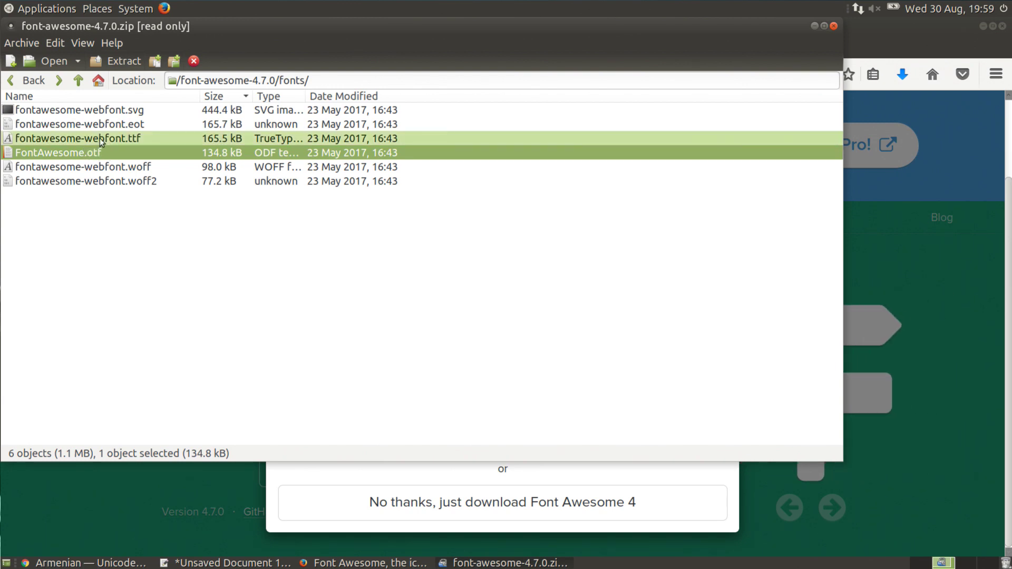
- Preview fontawesome-webfont.ttf directly from the archive and close the preview
{"action": "right_click", "coordinate": [100, 138]}
{"action": "left_click", "coordinate": [116, 151]}
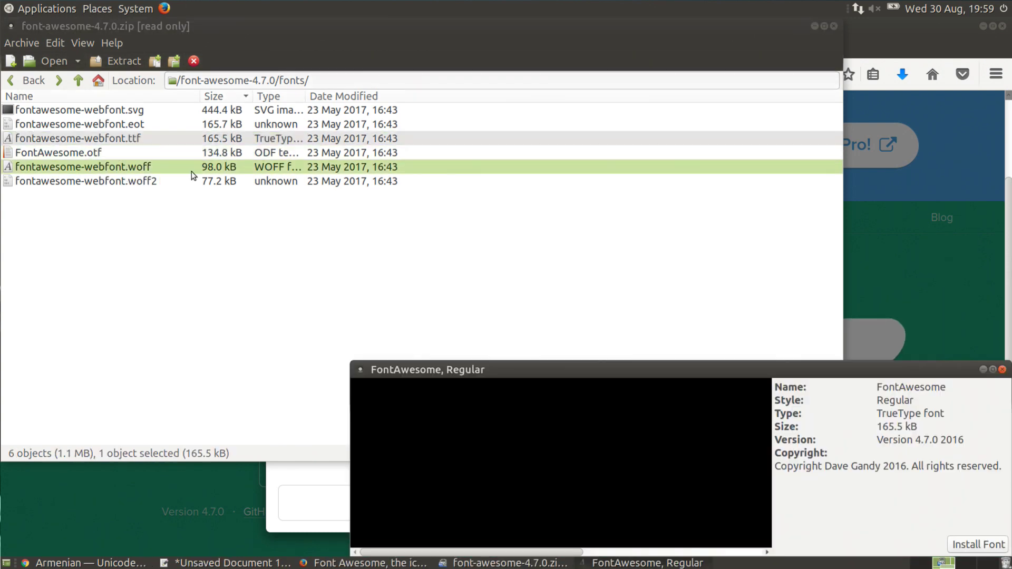
{"action": "double_click", "coordinate": [528, 374]}
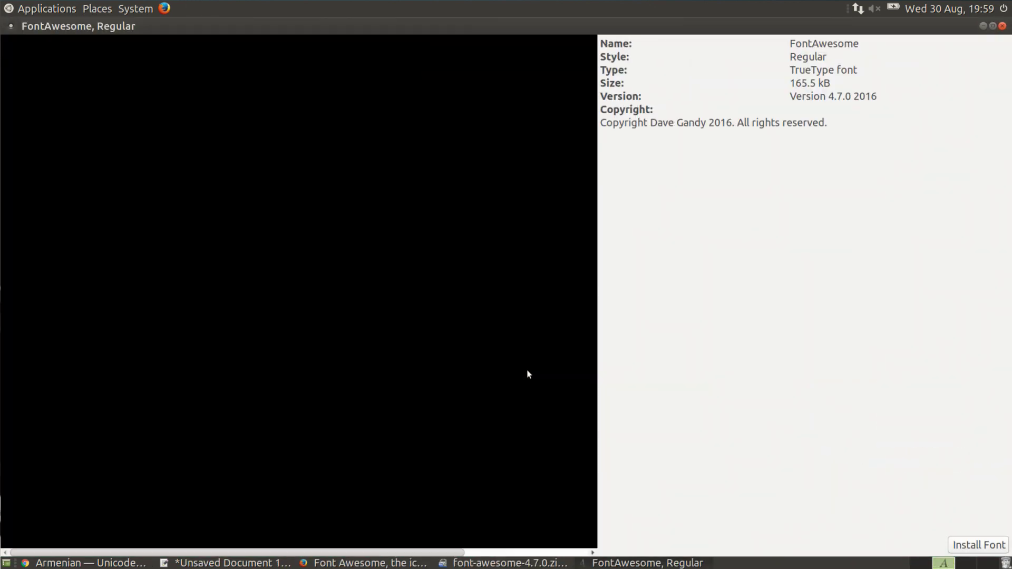
{"action": "double_click", "coordinate": [628, 23]}
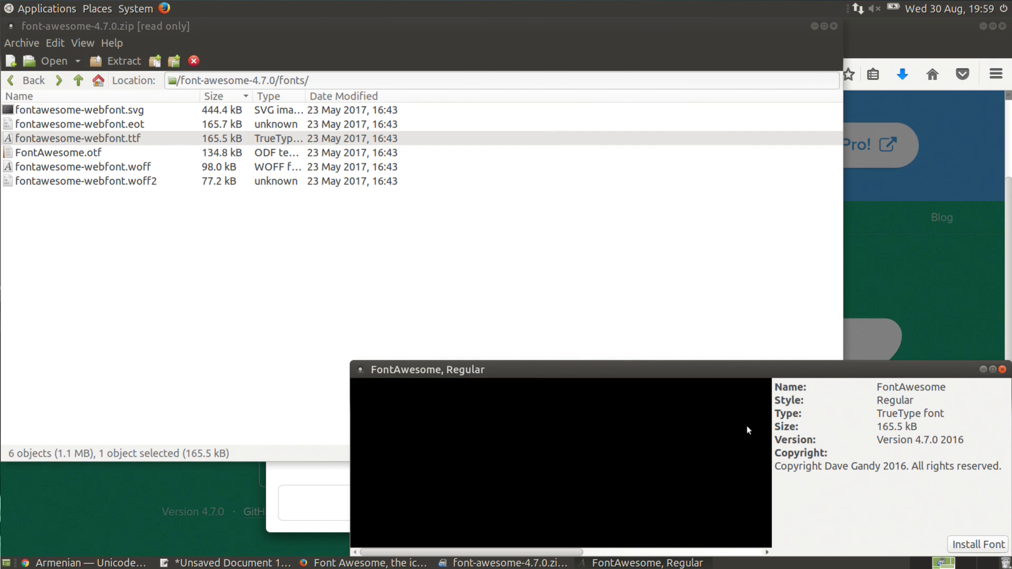
{"action": "left_click_drag", "start_coordinate": [752, 375], "coordinate": [646, 207]}
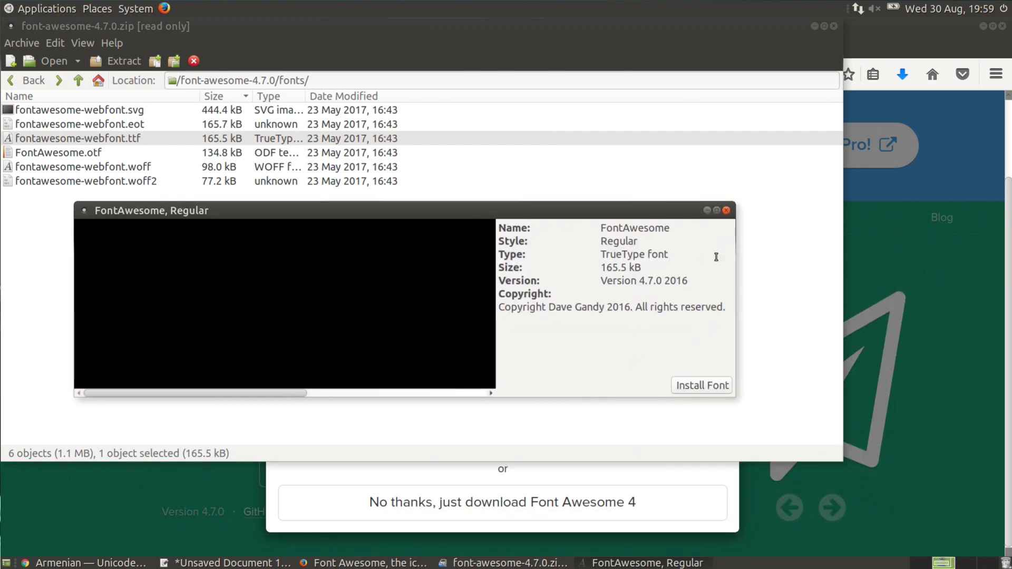
{"action": "left_click", "coordinate": [725, 210]}
- Extract fontawesome-webfont.ttf from the archive to the Desktop and show the extracted file
{"action": "right_click", "coordinate": [143, 141]}
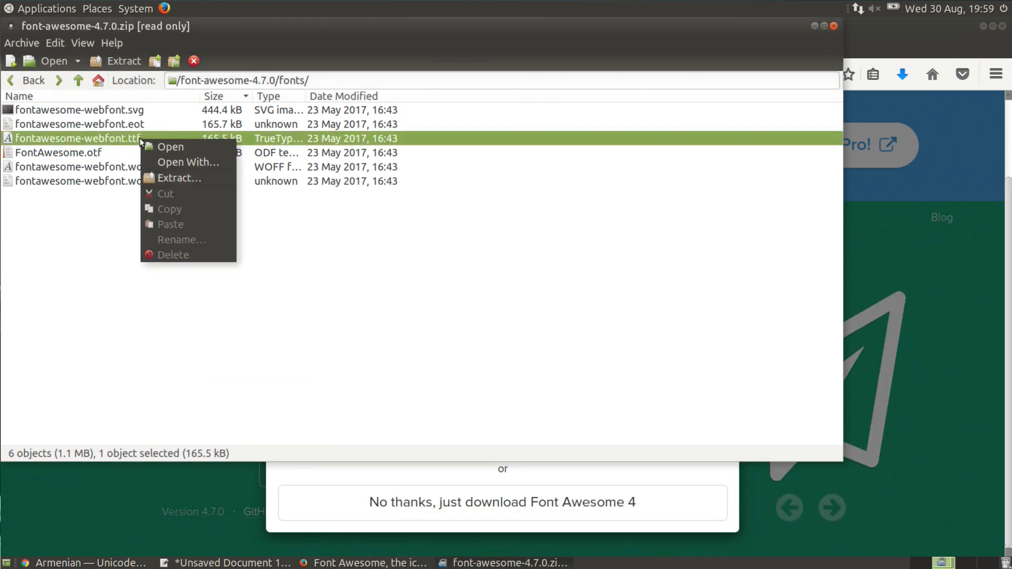
{"action": "left_click", "coordinate": [165, 177]}
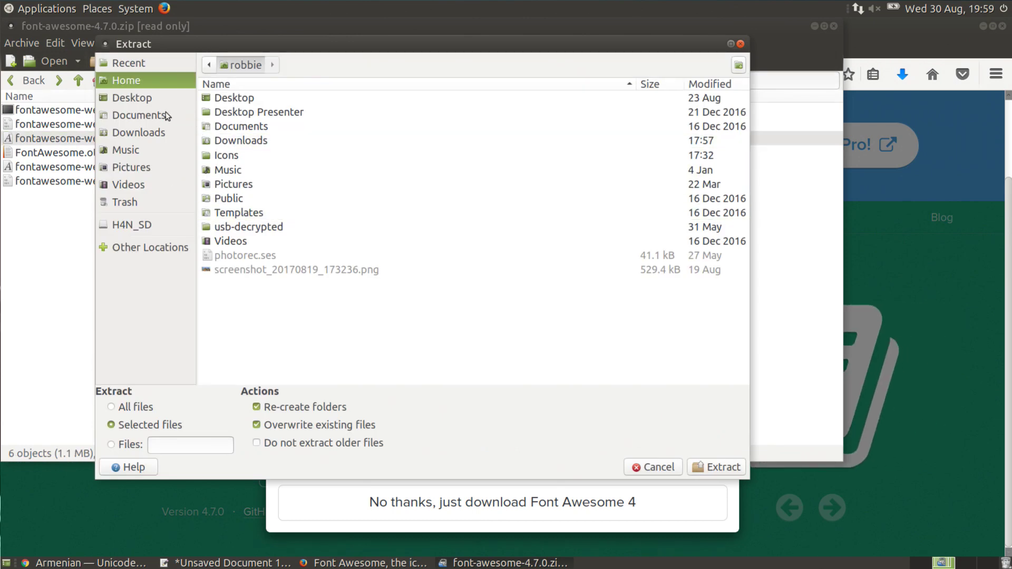
{"action": "left_click", "coordinate": [148, 104]}
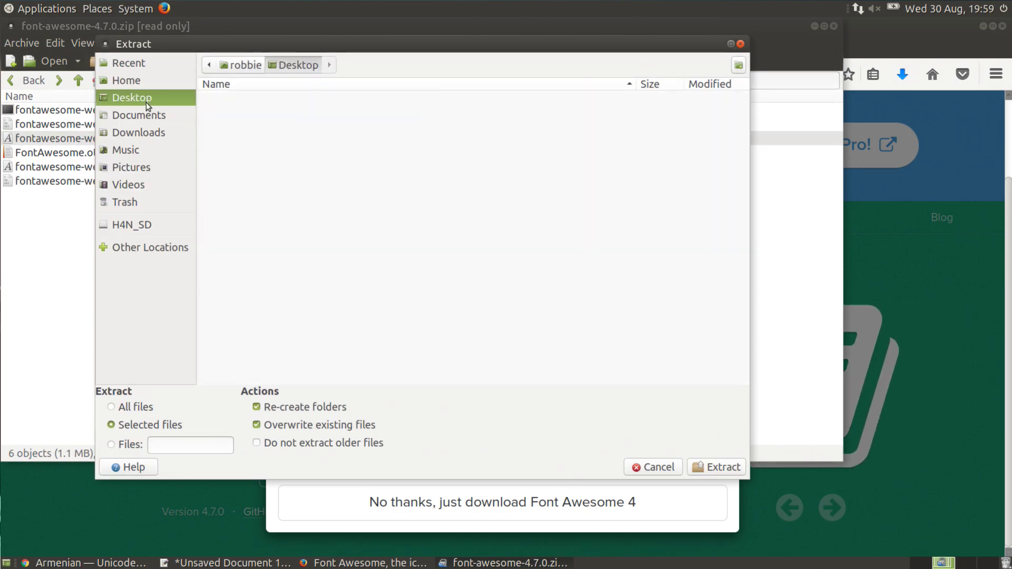
{"action": "left_click", "coordinate": [717, 467]}
{"action": "left_click", "coordinate": [423, 299]}
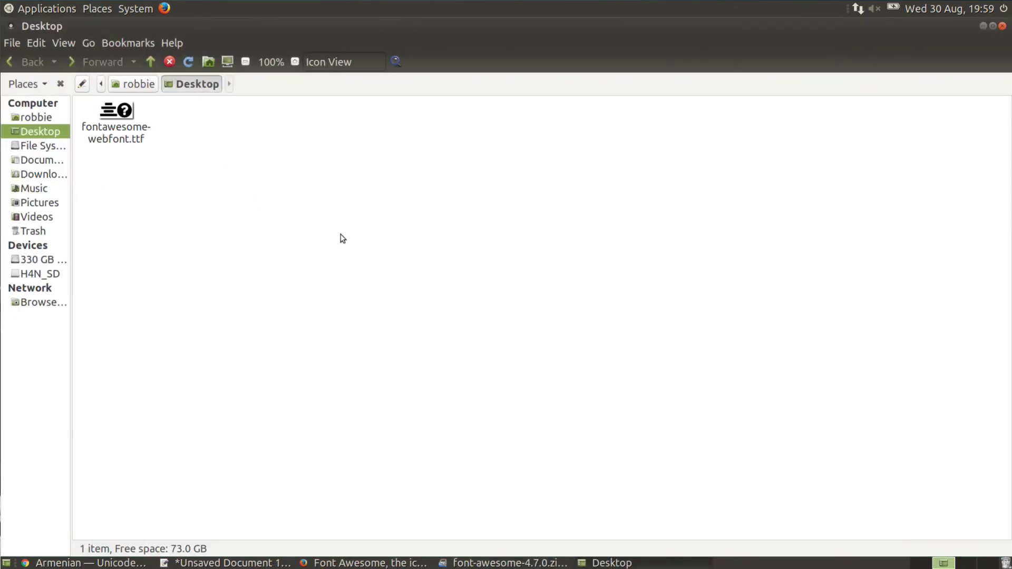
- Open the extracted fontawesome-webfont.ttf with Font Viewer, install the font and close the viewer
{"action": "right_click", "coordinate": [110, 112]}
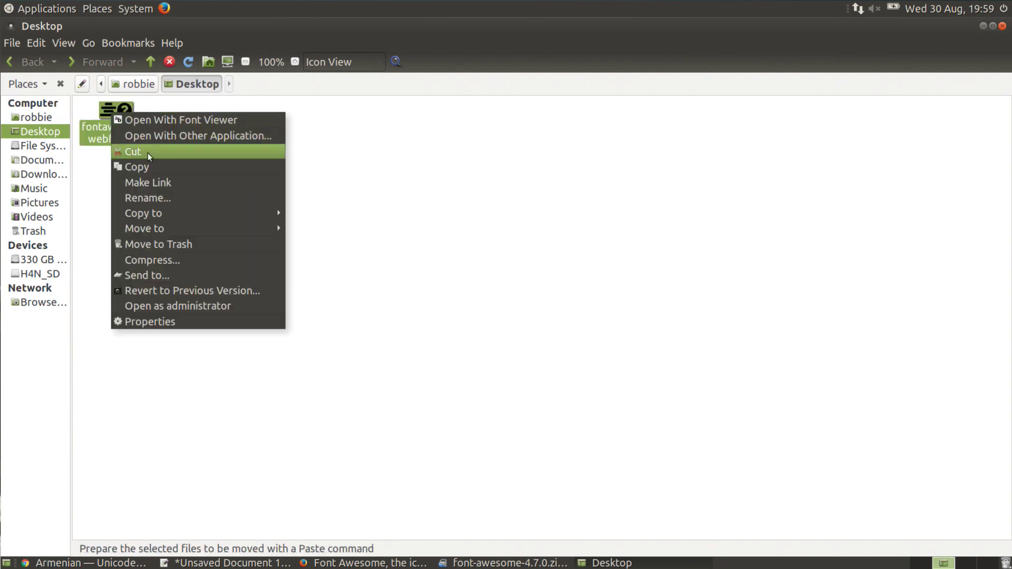
{"action": "left_click", "coordinate": [163, 118]}
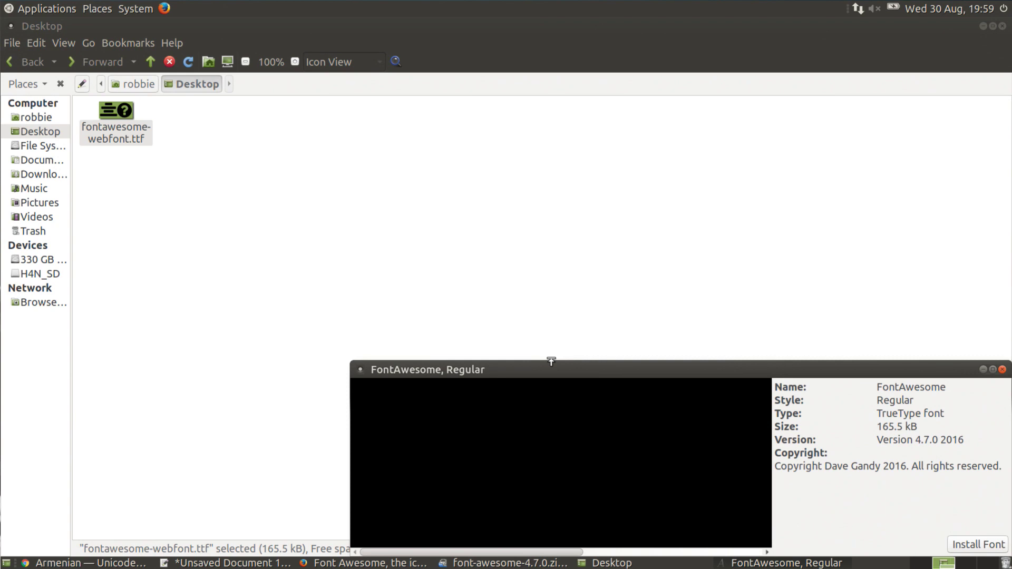
{"action": "right_click", "coordinate": [104, 118]}
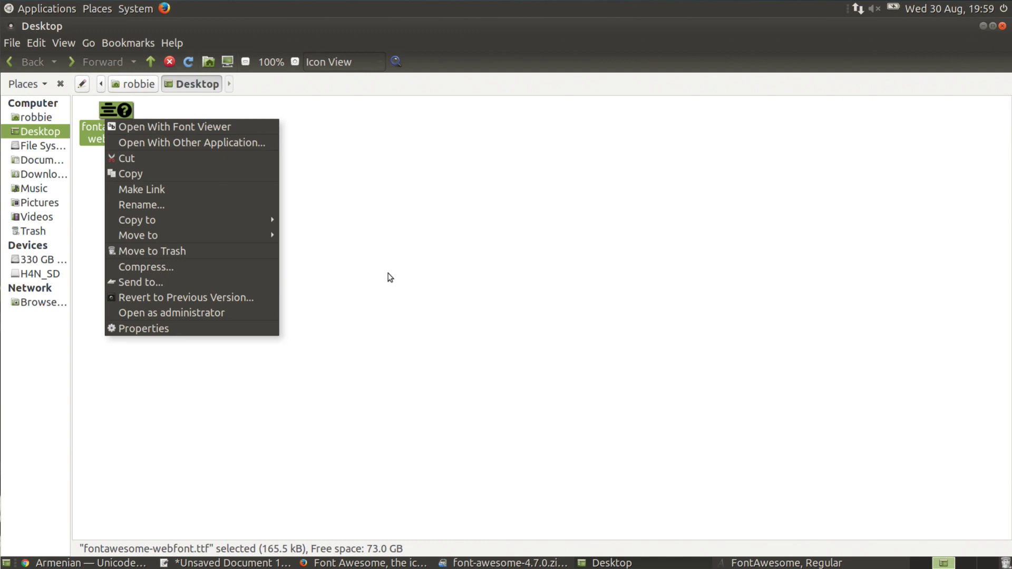
{"action": "key", "text": "Escape"}
{"action": "key", "text": "alt+Tab"}
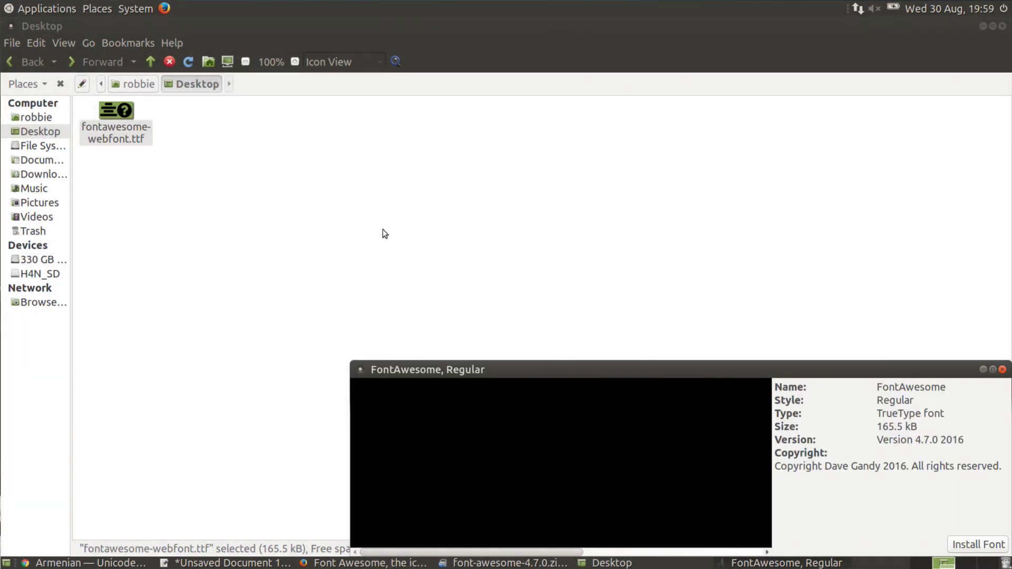
{"action": "double_click", "coordinate": [608, 369]}
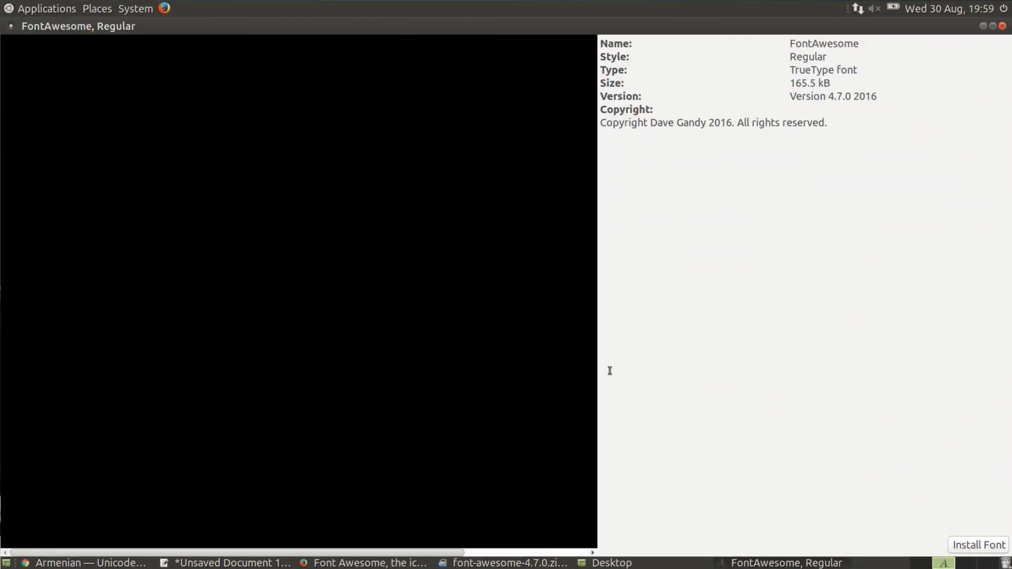
{"action": "double_click", "coordinate": [642, 22]}
{"action": "left_click_drag", "start_coordinate": [766, 370], "coordinate": [453, 47]}
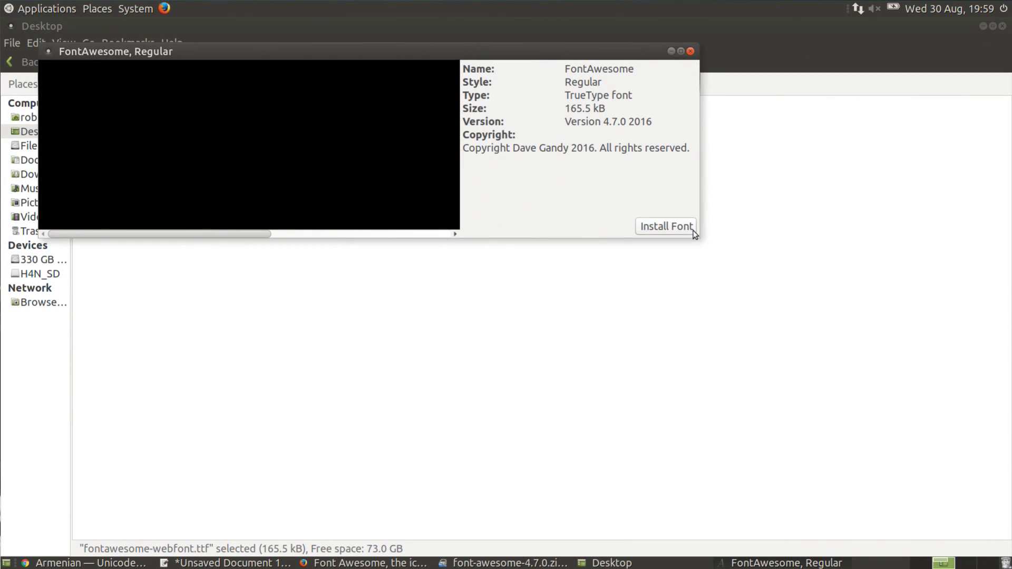
{"action": "left_click", "coordinate": [691, 230]}
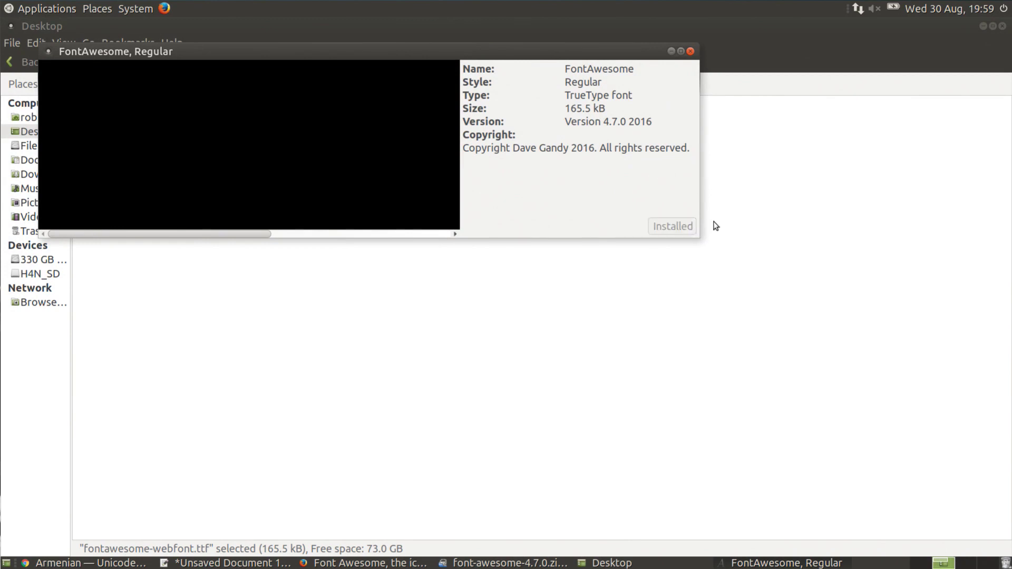
{"action": "left_click", "coordinate": [690, 51]}
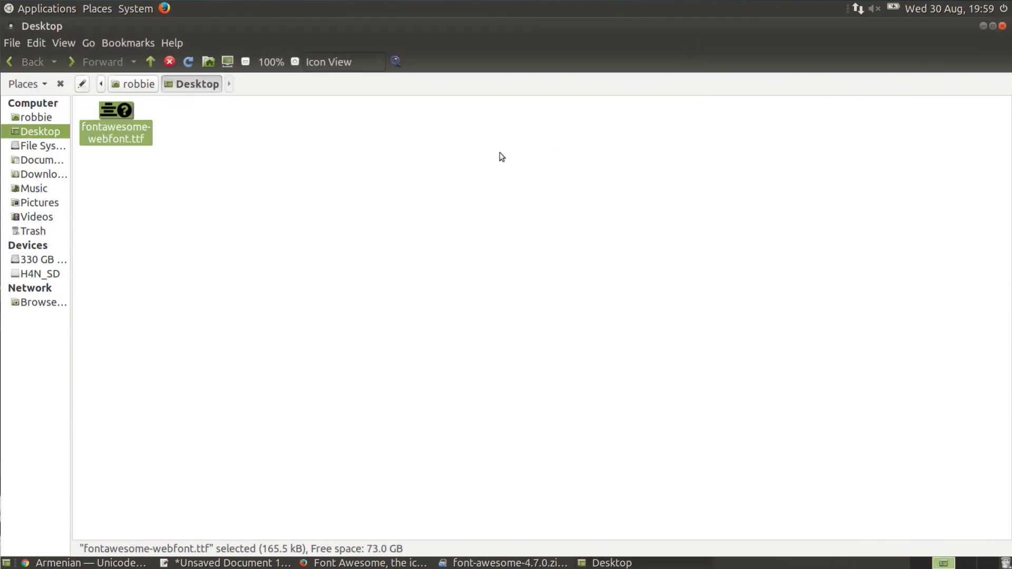
- Launch LibreOffice Writer and set the blank document's font to FontAwesome
{"action": "left_click", "coordinate": [44, 9]}
{"action": "mouse_move", "coordinate": [59, 96]}
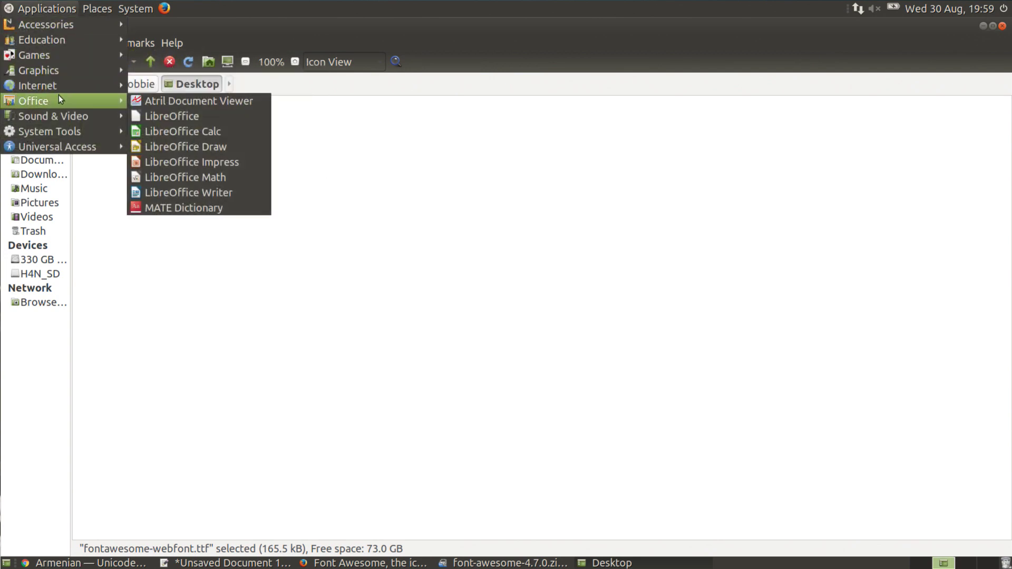
{"action": "left_click", "coordinate": [196, 190]}
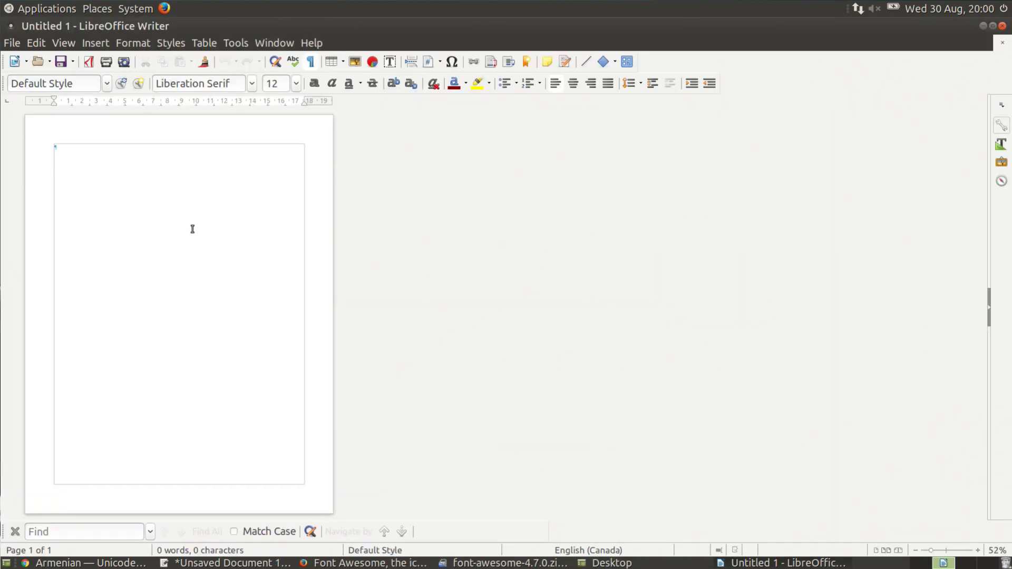
{"action": "left_click", "coordinate": [251, 84]}
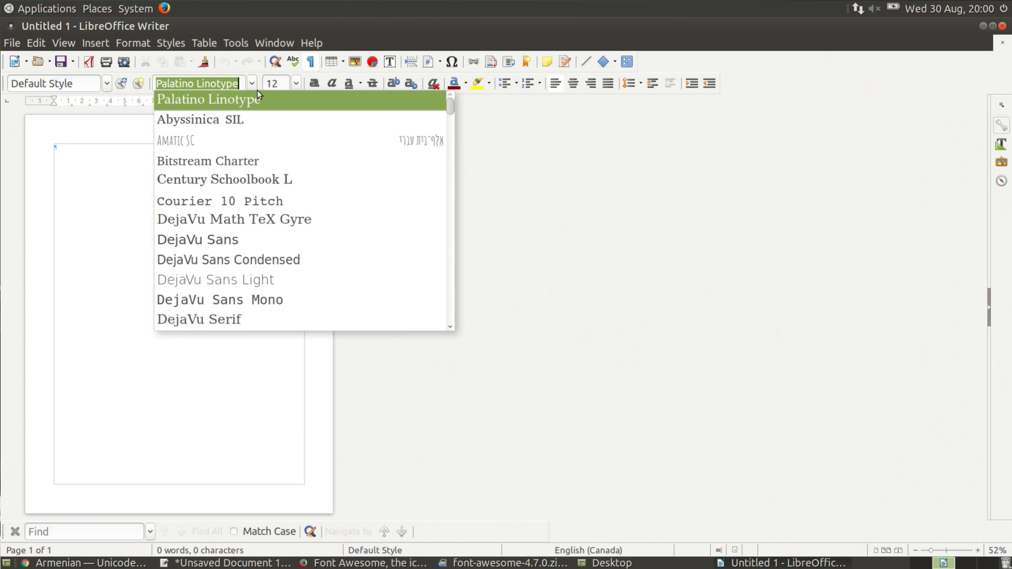
{"action": "type", "text": "FontAwesome"}
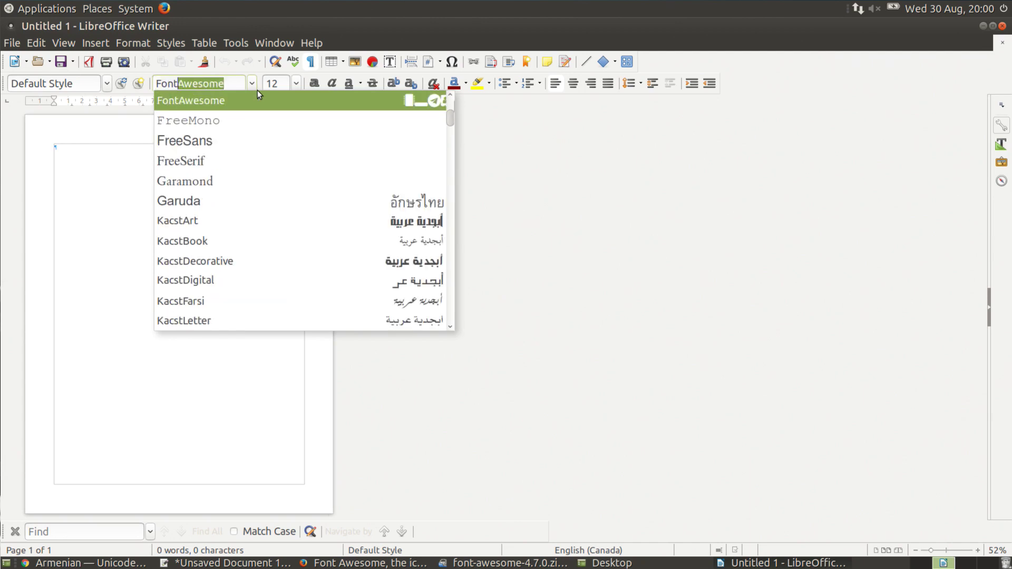
{"action": "key", "text": "Return"}
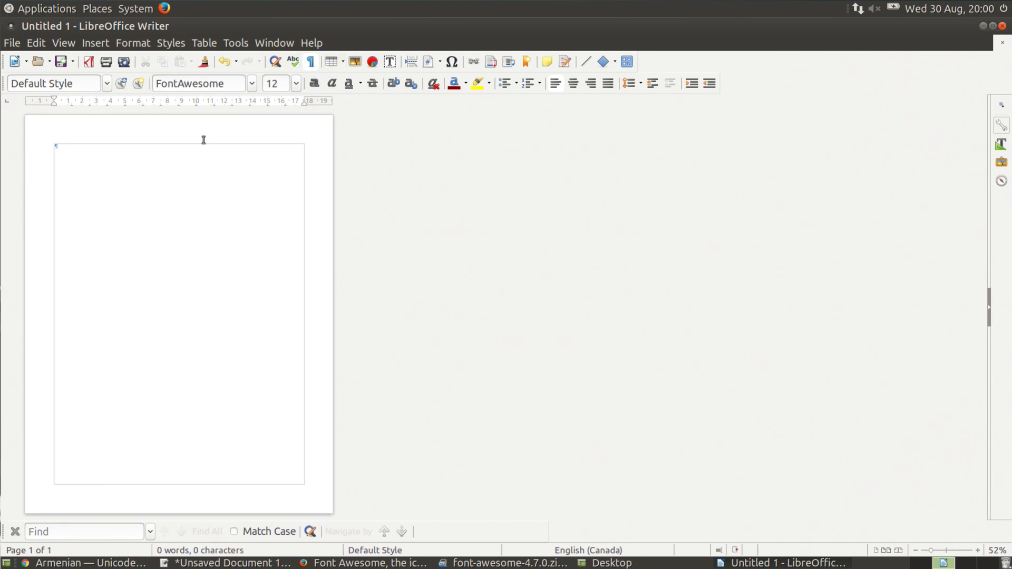
- Set the document zoom to Entire Page
{"action": "left_click", "coordinate": [69, 43]}
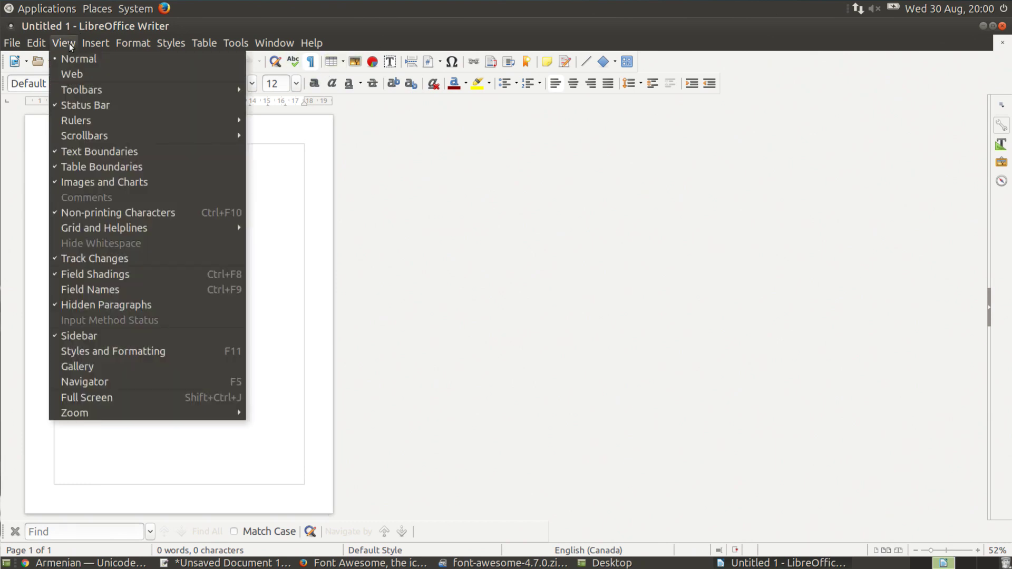
{"action": "mouse_move", "coordinate": [185, 419]}
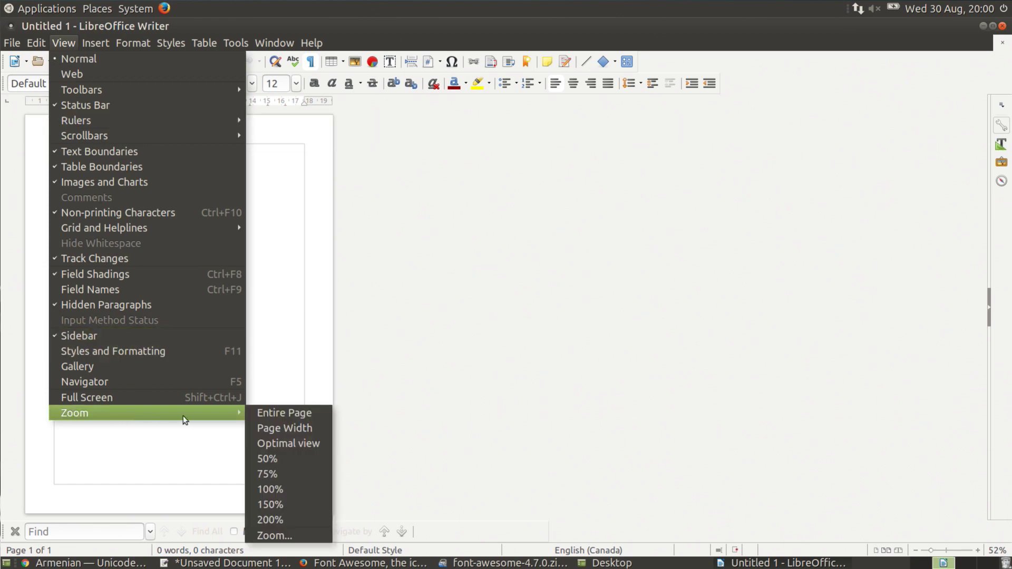
{"action": "left_click", "coordinate": [263, 408]}
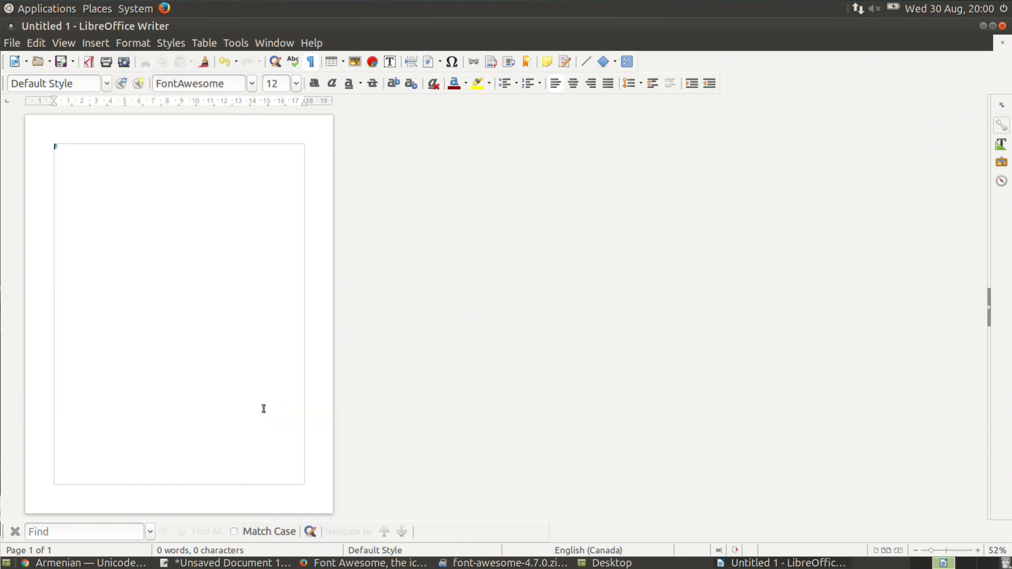
- Set the document zoom to Optimal view
{"action": "left_click", "coordinate": [77, 43]}
{"action": "mouse_move", "coordinate": [106, 413]}
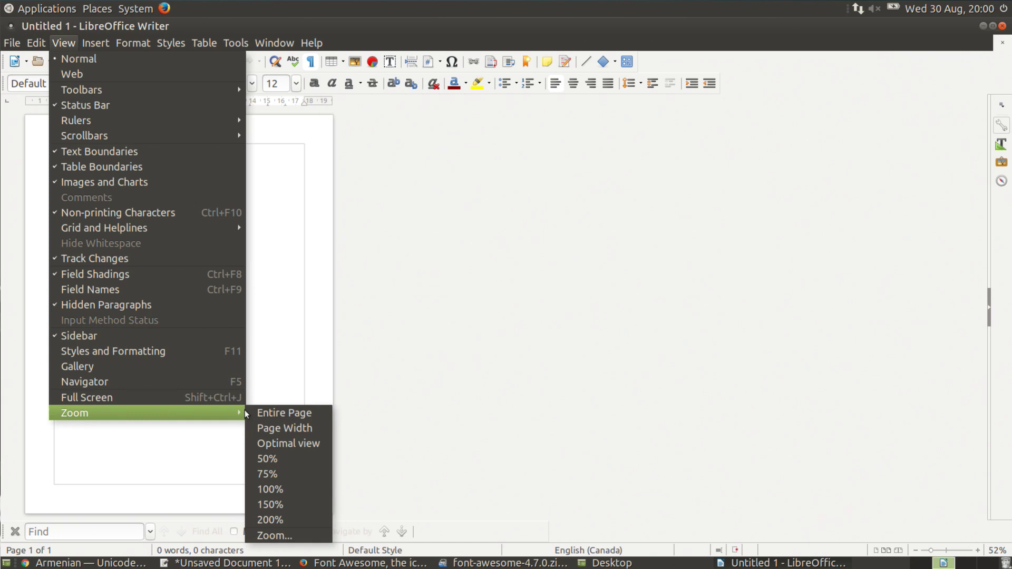
{"action": "left_click", "coordinate": [280, 444]}
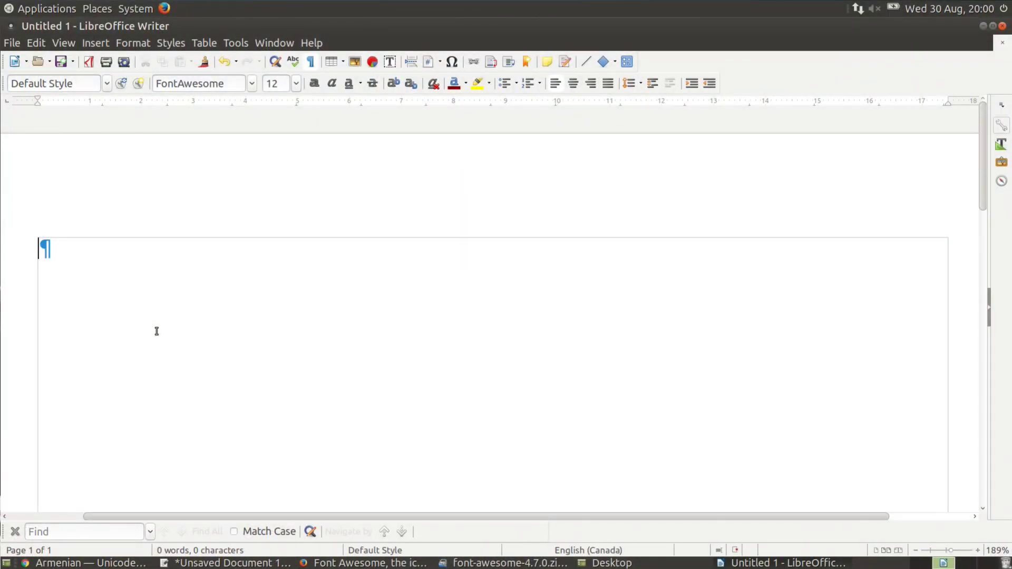
- Insert the open-envelope icon at the start of the document using Unicode code f2b6
{"action": "type", "text": "uf2b65"}
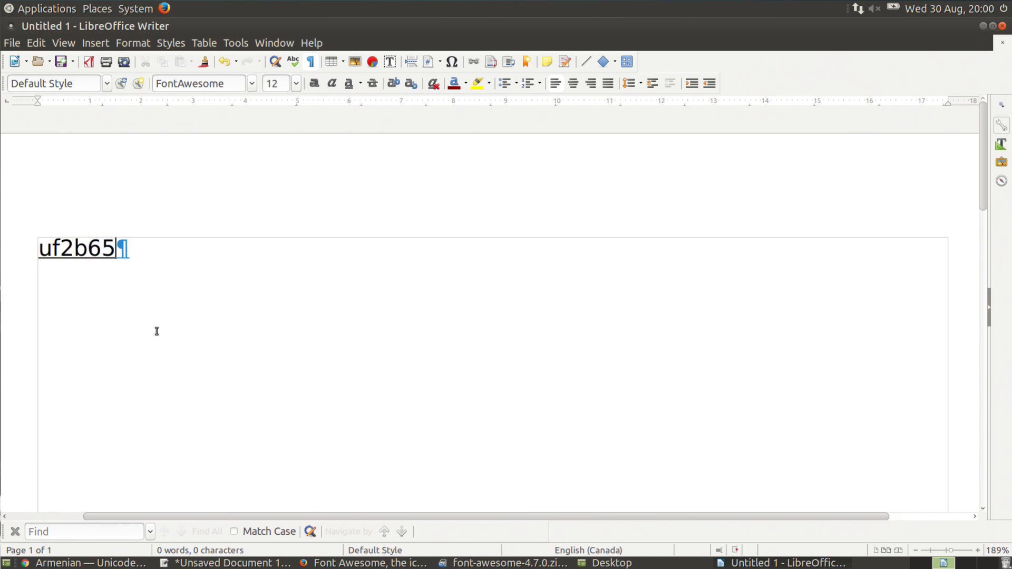
{"action": "key", "text": "BackSpace"}
{"action": "key", "text": "alt+x"}
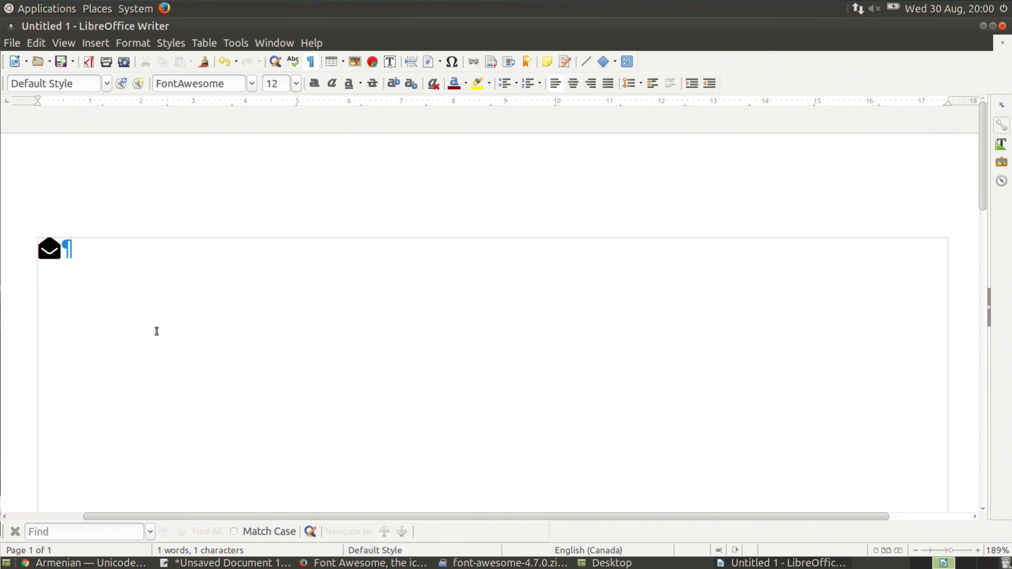
- Set the font size of the open-envelope icon to 60 and deselect it
{"action": "key", "text": "shift+Left"}
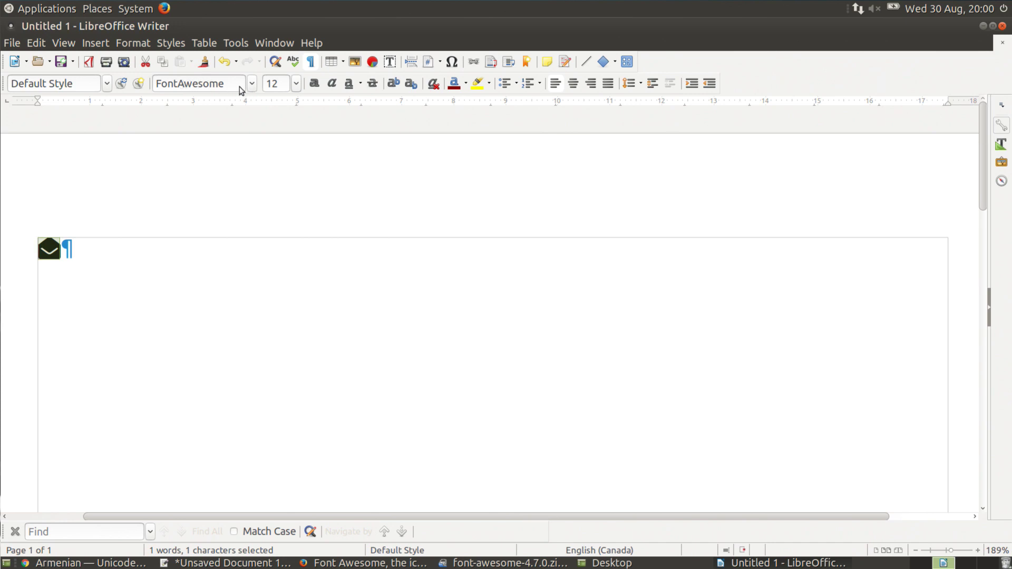
{"action": "left_click", "coordinate": [295, 83]}
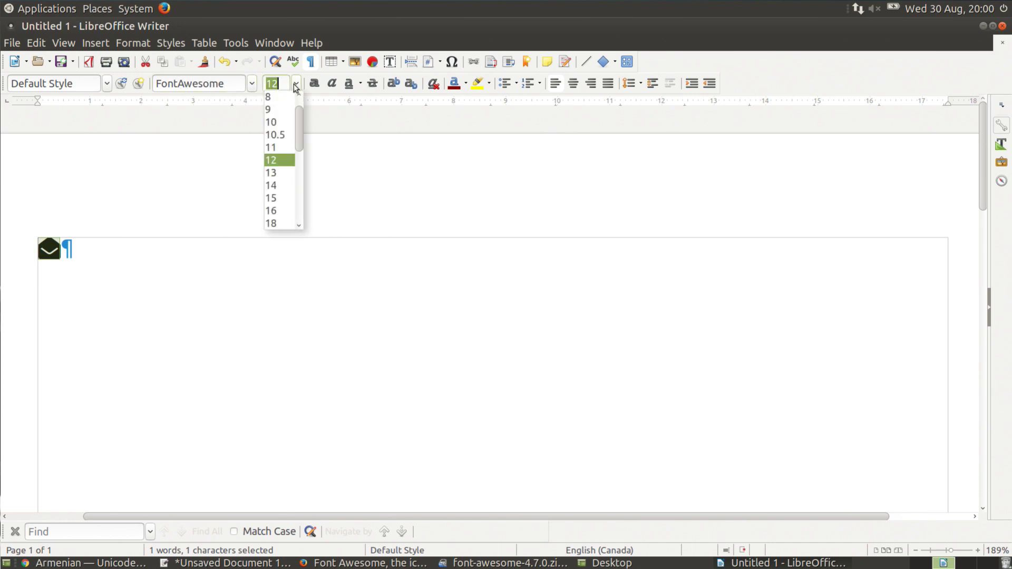
{"action": "left_click_drag", "start_coordinate": [299, 116], "coordinate": [301, 187]}
{"action": "left_click", "coordinate": [282, 185]}
{"action": "left_click", "coordinate": [212, 287]}
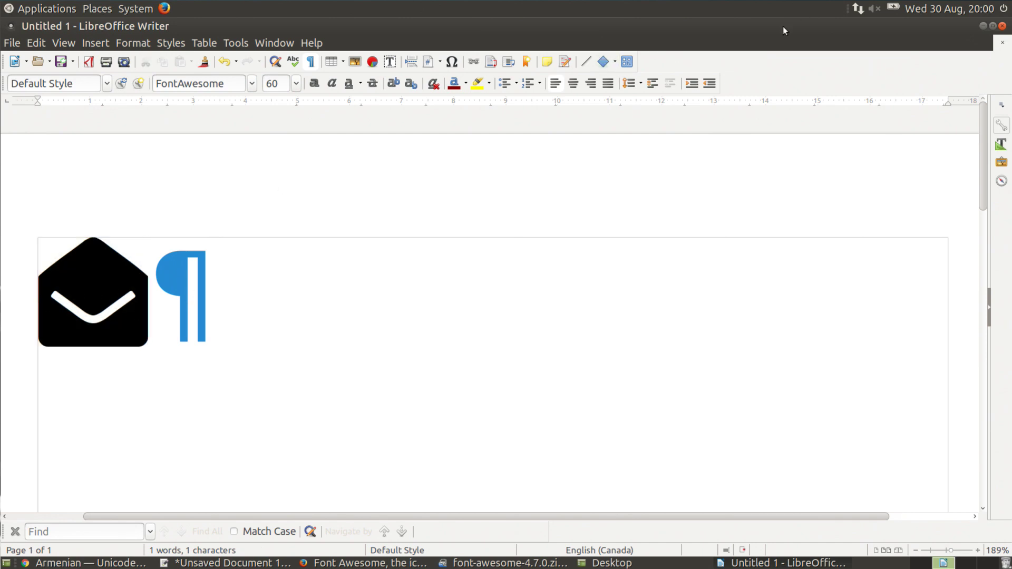
- Launch GIMP
{"action": "left_click", "coordinate": [7, 5]}
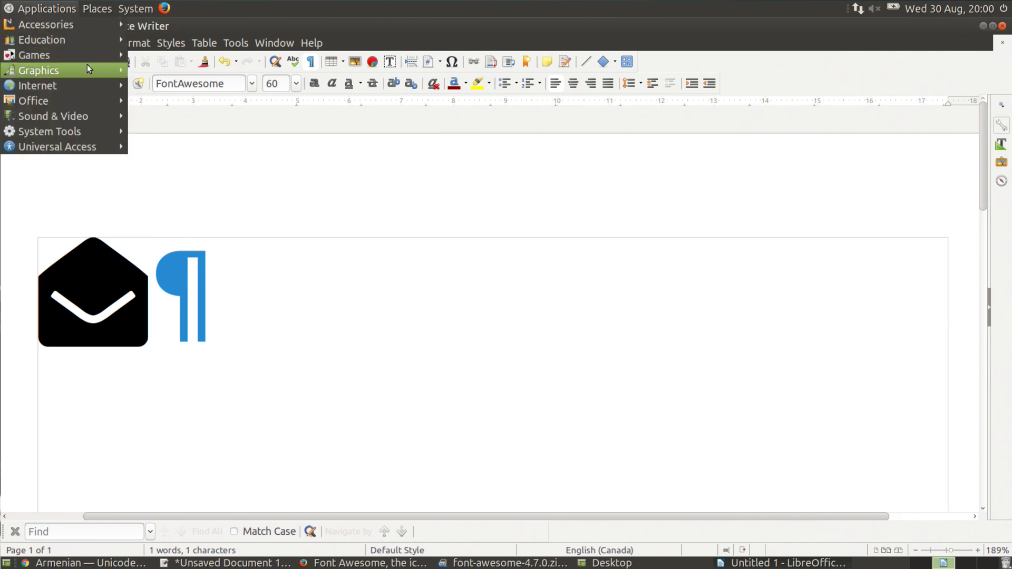
{"action": "mouse_move", "coordinate": [86, 64]}
{"action": "left_click", "coordinate": [207, 98]}
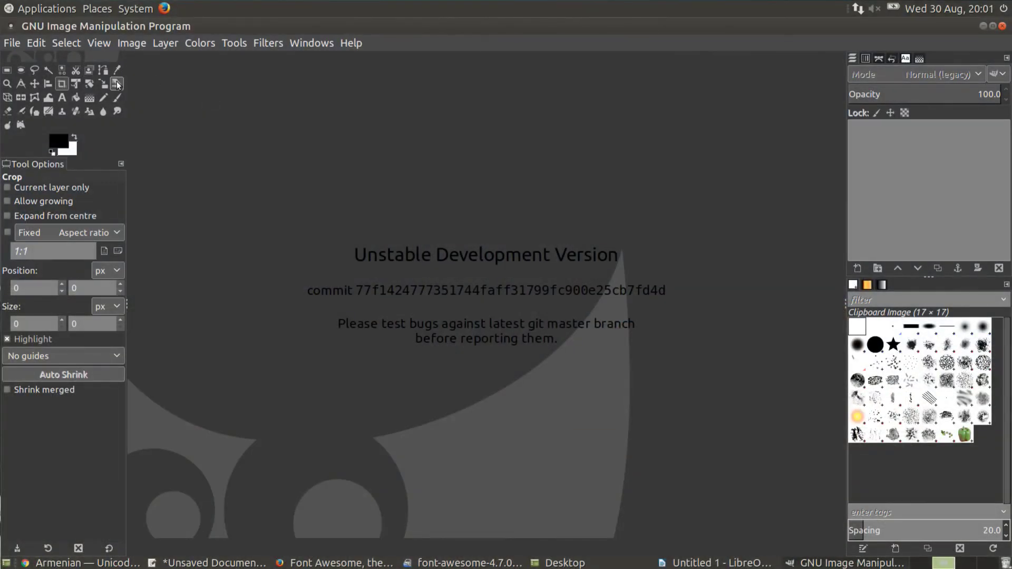
- Create a new image 1000 px wide and 1000 px high
{"action": "right_click", "coordinate": [232, 153]}
{"action": "mouse_move", "coordinate": [257, 170]}
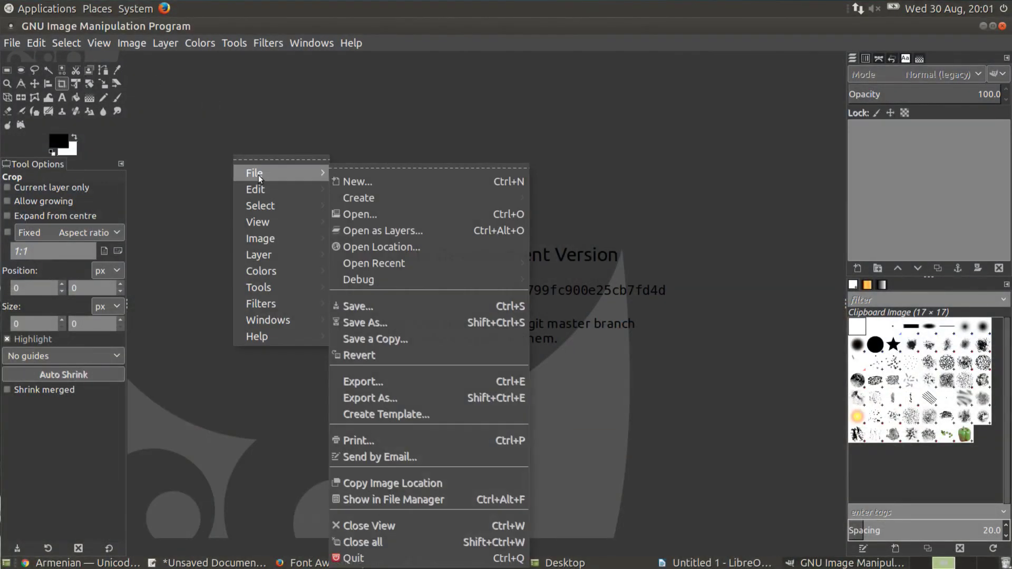
{"action": "left_click", "coordinate": [372, 178]}
{"action": "left_click", "coordinate": [464, 91]}
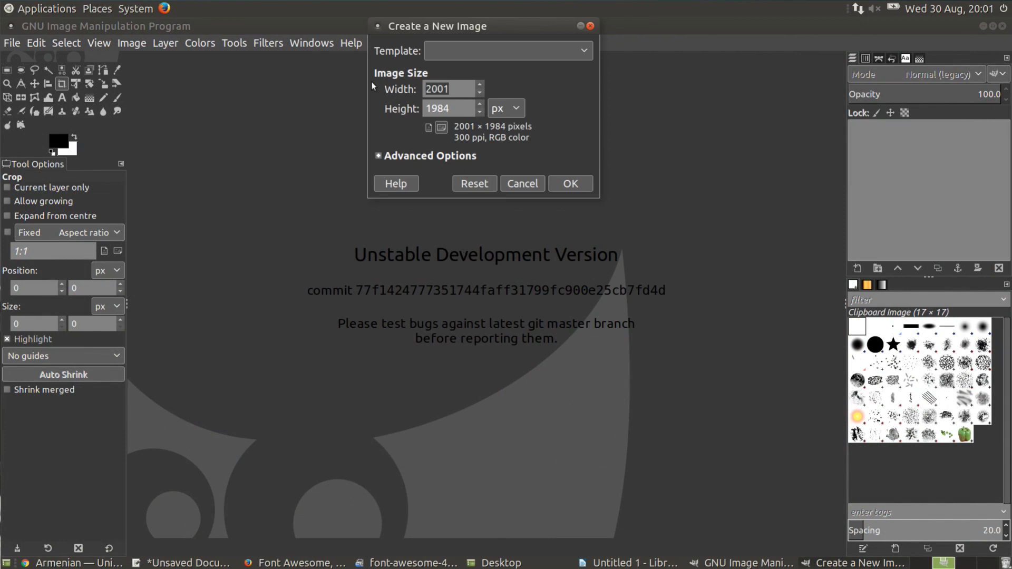
{"action": "key", "text": "BackSpace"}
{"action": "key", "text": "BackSpace"}
{"action": "key", "text": "BackSpace"}
{"action": "key", "text": "BackSpace"}
{"action": "type", "text": "1000"}
{"action": "key", "text": "Tab"}
{"action": "type", "text": "1000"}
{"action": "key", "text": "Return"}
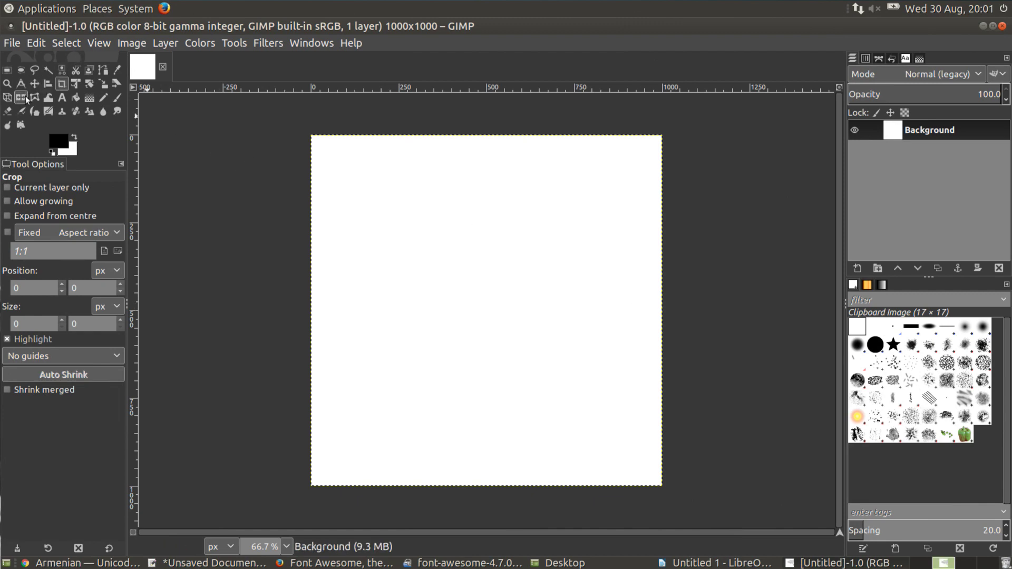
- Add a text box covering nearly the whole canvas with the lines "Hello", "Hi" and "Lorem Ipsum"
{"action": "left_click", "coordinate": [61, 100]}
{"action": "mouse_move", "coordinate": [312, 139]}
{"action": "left_mouse_down"}
{"action": "mouse_move", "coordinate": [327, 168]}
{"action": "mouse_move", "coordinate": [661, 472]}
{"action": "left_mouse_up"}
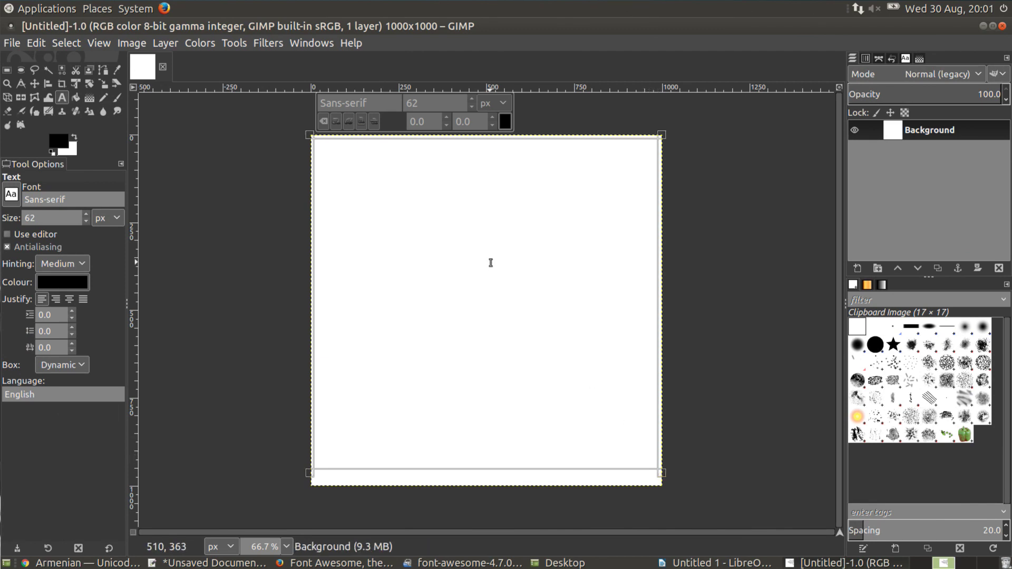
{"action": "type", "text": "Hello"}
{"action": "key", "text": "Return"}
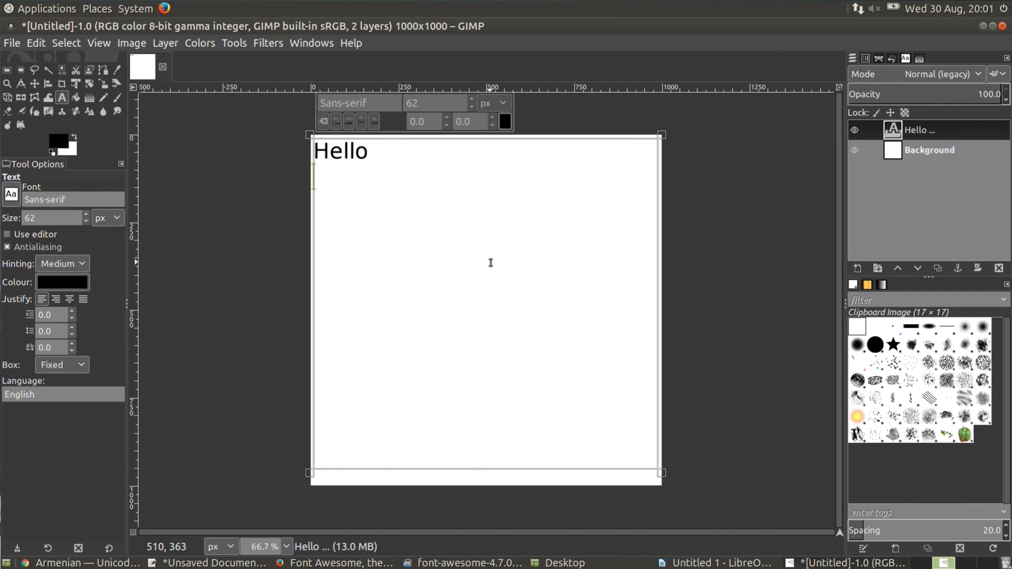
{"action": "type", "text": "HiLo"}
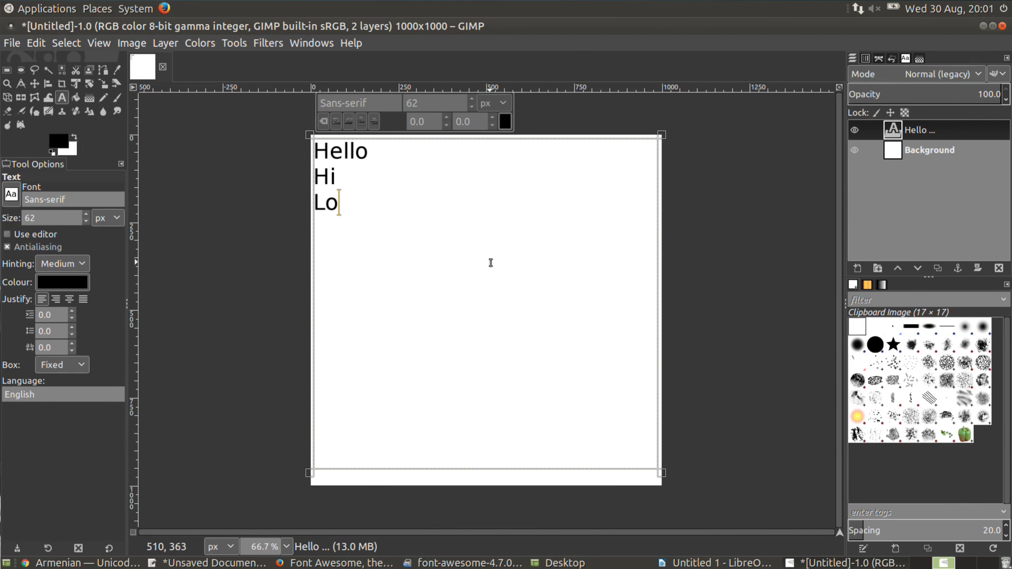
{"action": "type", "text": "rem Ips m Ipsum"}
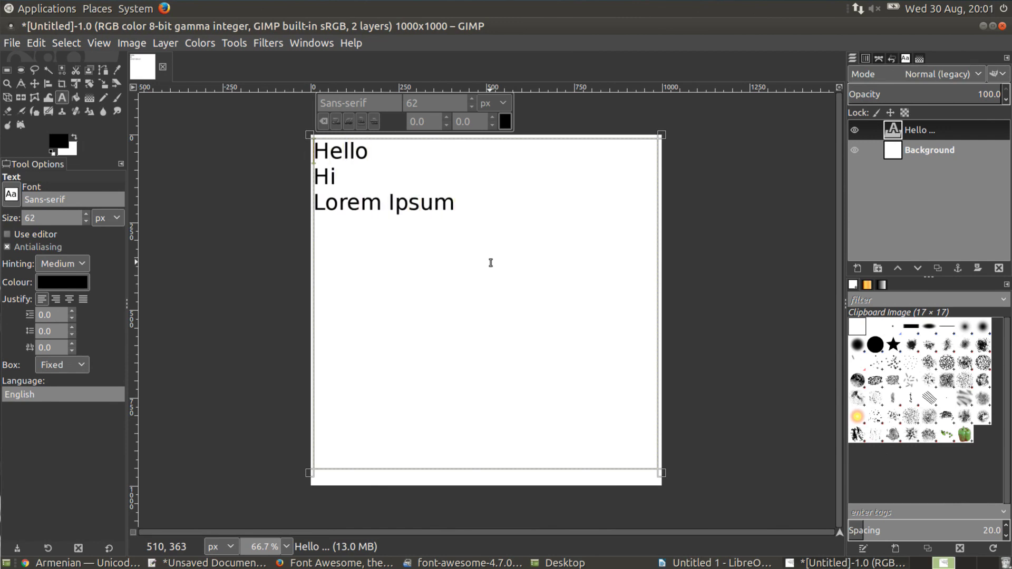
- Add a leading space before "Hello" and set the font at the start of that line to FontAwesome
{"action": "type", "text": "-"}
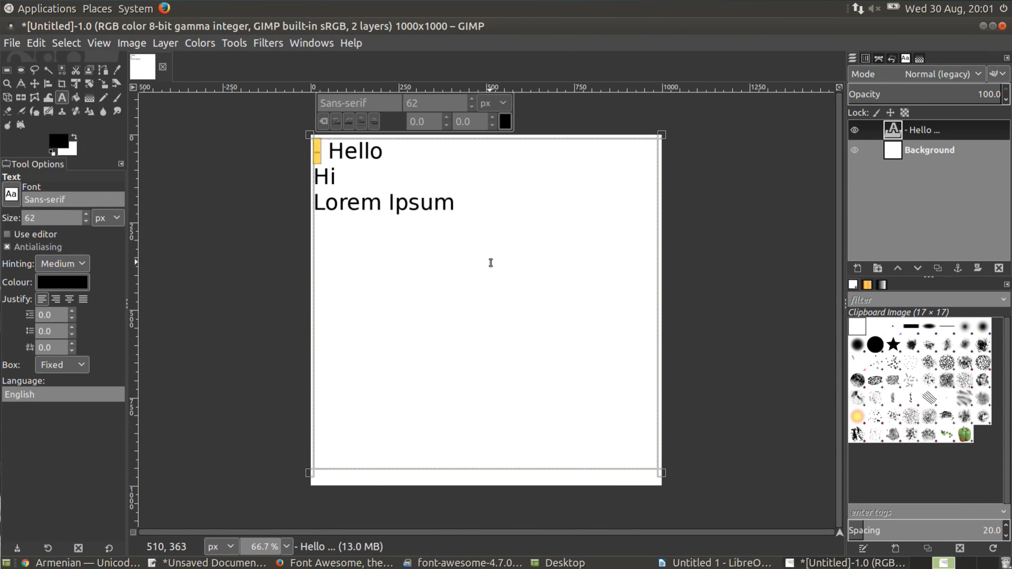
{"action": "key", "text": "BackSpace"}
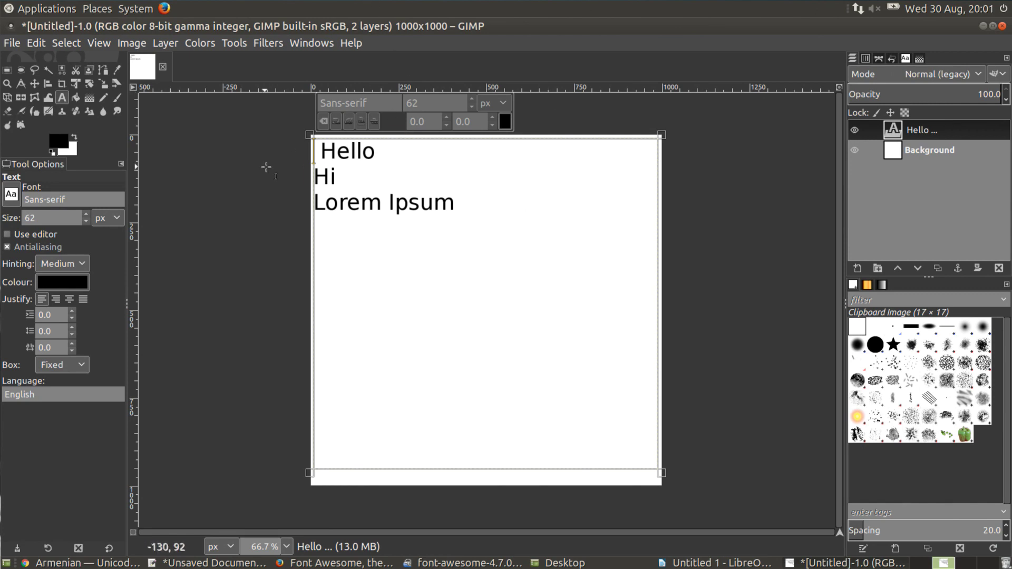
{"action": "left_click_drag", "start_coordinate": [379, 102], "coordinate": [320, 103]}
{"action": "type", "text": "FontAwesome"}
{"action": "key", "text": "Return"}
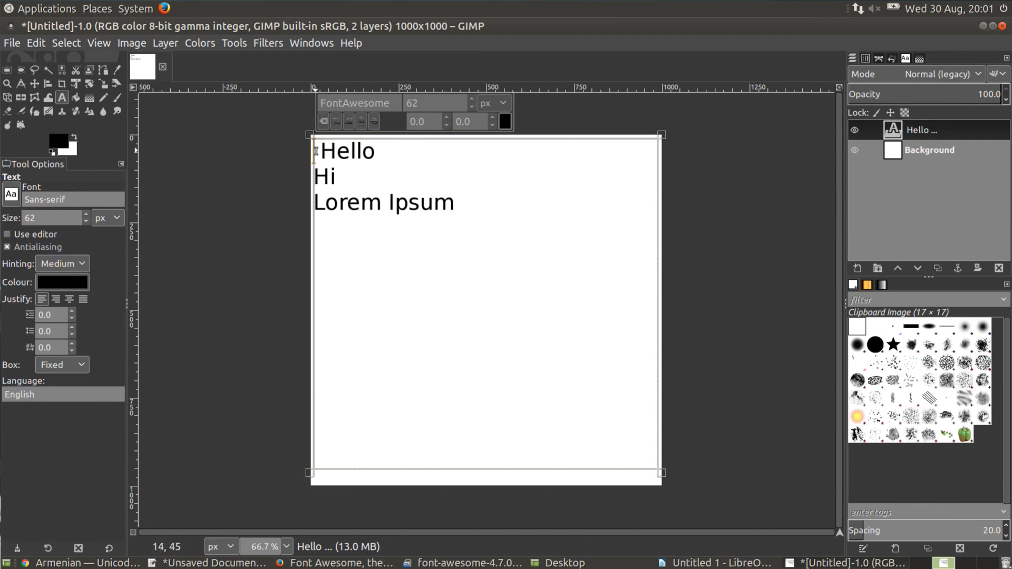
- Insert the open-envelope icon in front of "Hello" using Unicode code f2b6
{"action": "key", "text": "ctrl+shift+u"}
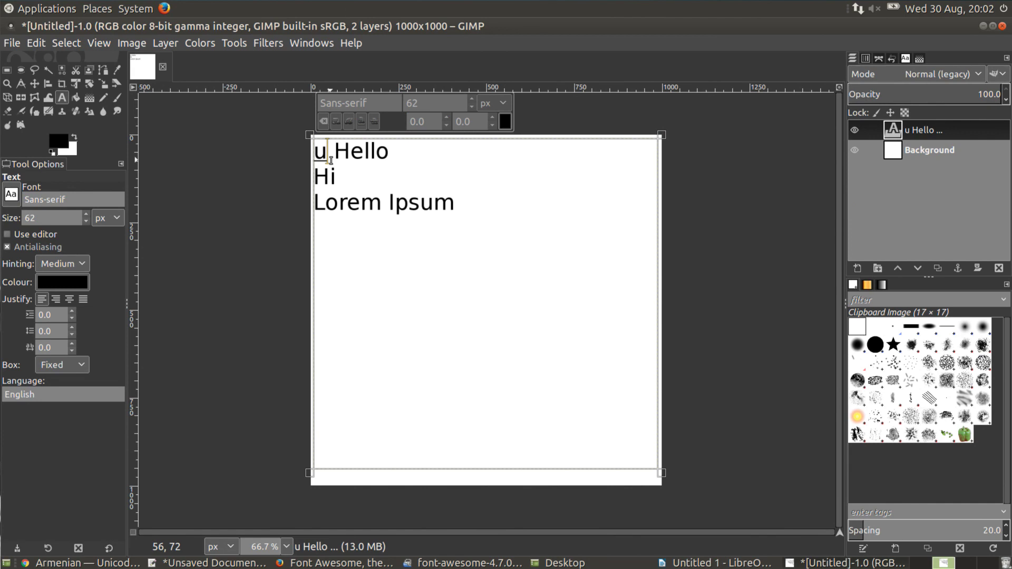
{"action": "type", "text": "f2b6"}
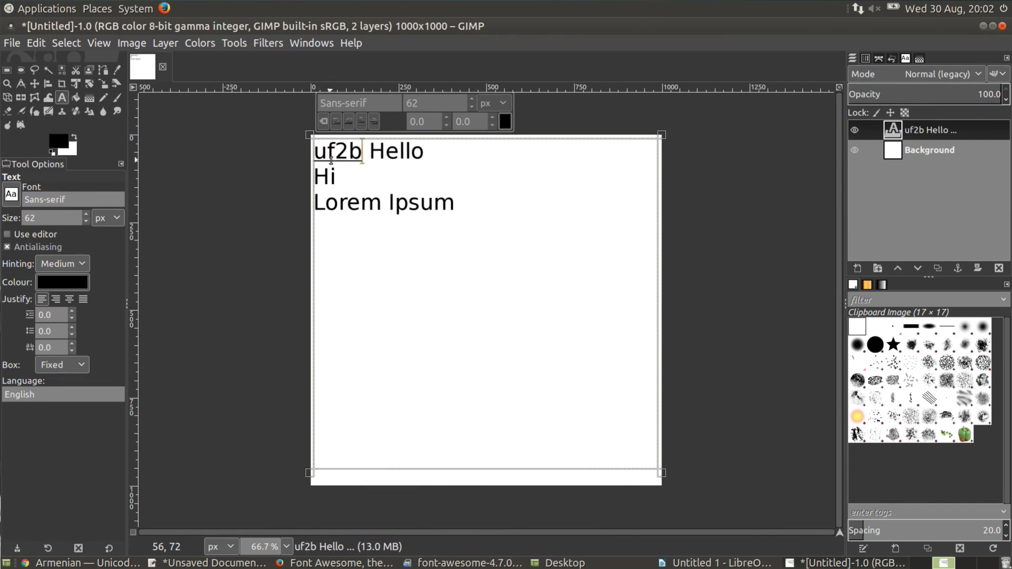
{"action": "key", "text": "space"}
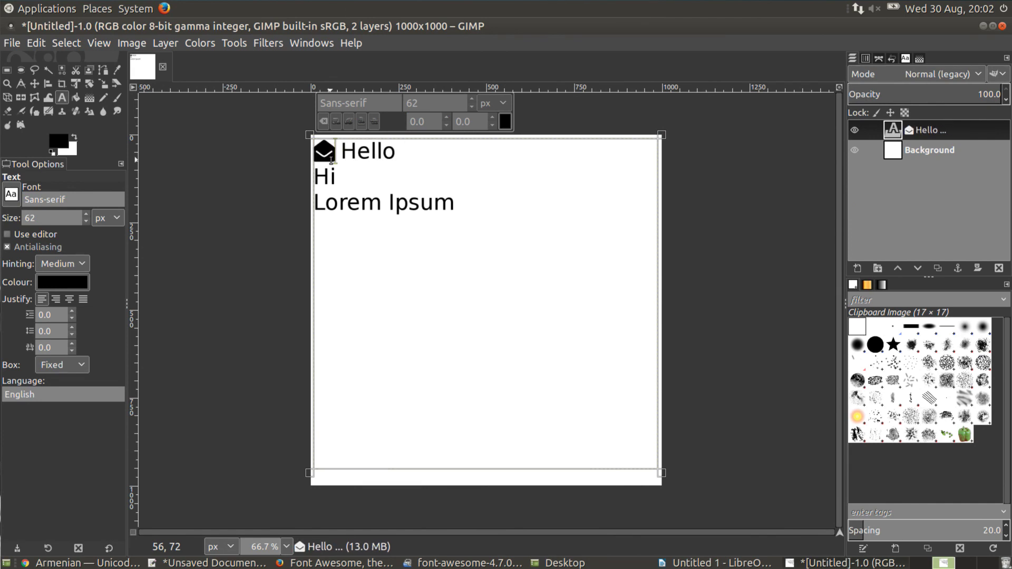
- Copy the envelope icon with its trailing space and paste it in front of "Hi" and "Lorem Ipsum"
{"action": "left_click", "coordinate": [374, 214]}
{"action": "left_click", "coordinate": [319, 183]}
{"action": "left_click_drag", "start_coordinate": [345, 149], "coordinate": [304, 149]}
{"action": "key", "text": "Down"}
{"action": "key", "text": "Right"}
{"action": "key", "text": "ctrl+v"}
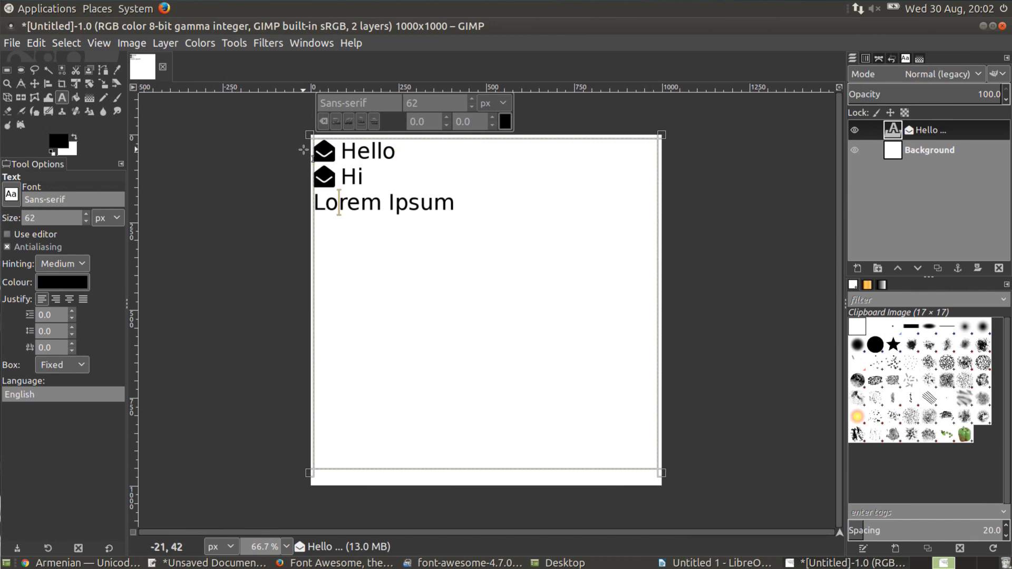
{"action": "key", "text": "ctrl+v"}
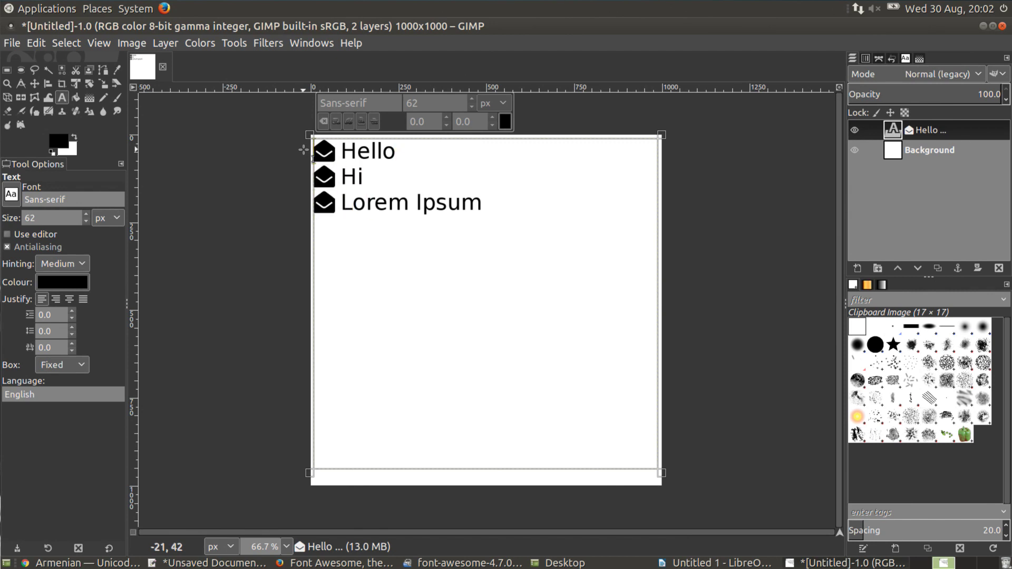